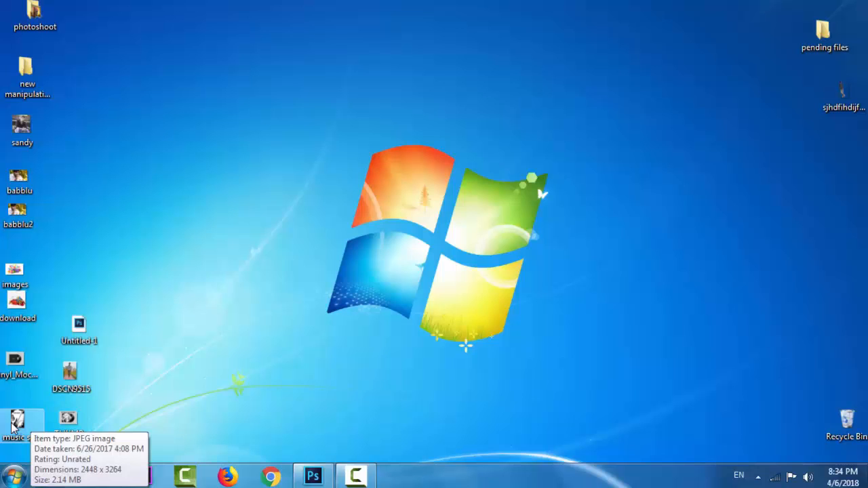
Preview the source images music sp, Vinyl_MockUp_screen and DSCN9515, plus the finished THUMB album cover, closing each after viewing
{"action": "double_click", "coordinate": [15, 424]}
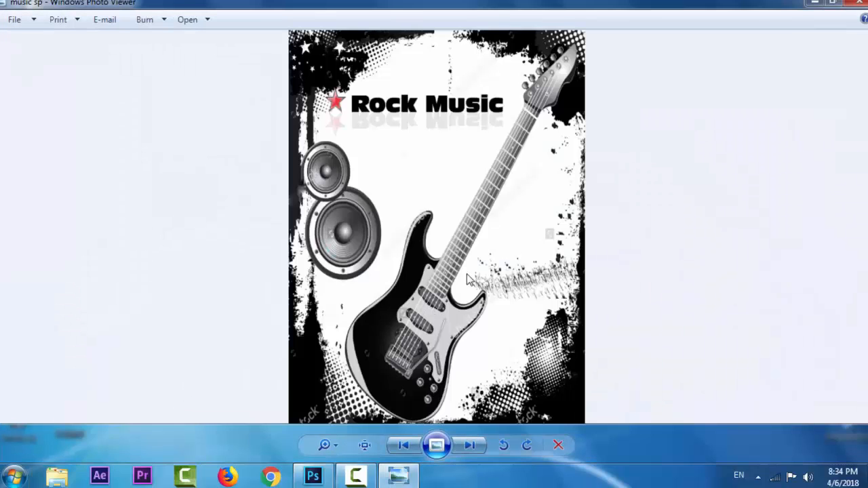
{"action": "key", "text": "alt+F4"}
{"action": "double_click", "coordinate": [15, 359]}
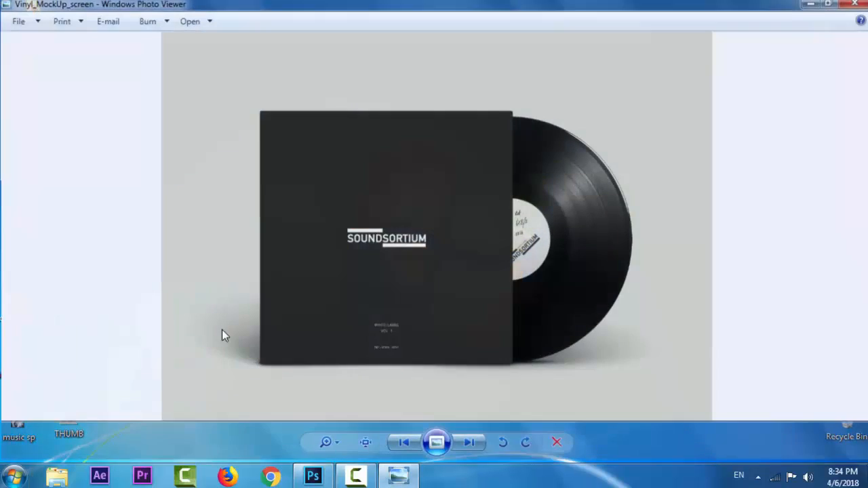
{"action": "left_click", "coordinate": [859, 3]}
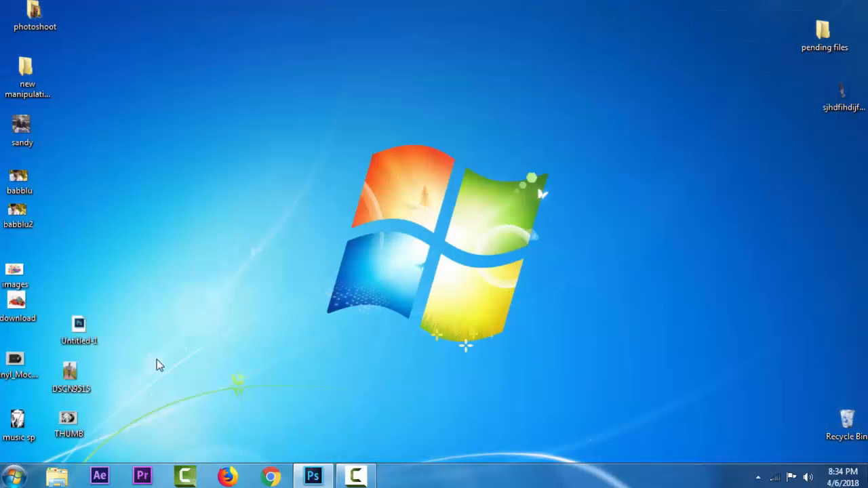
{"action": "double_click", "coordinate": [80, 382]}
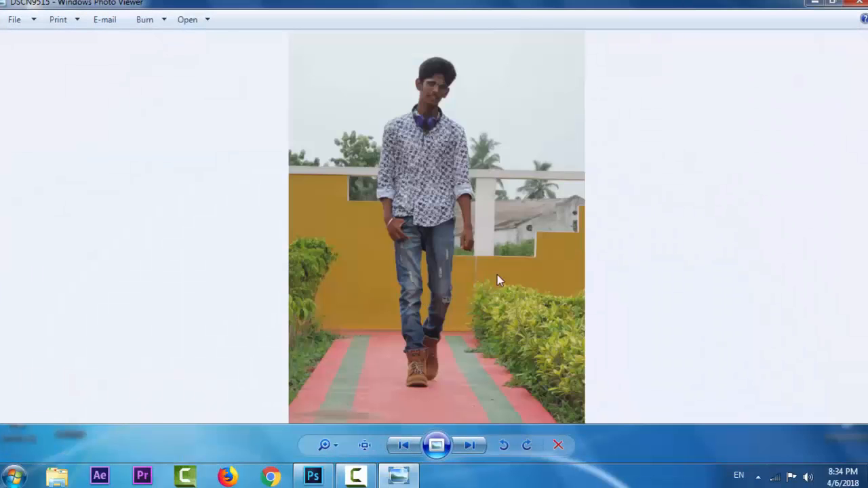
{"action": "left_click", "coordinate": [857, 3]}
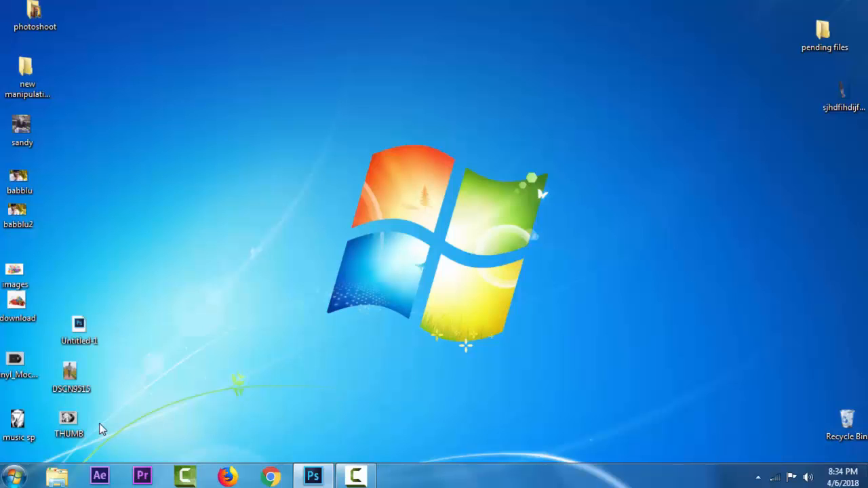
{"action": "double_click", "coordinate": [69, 424]}
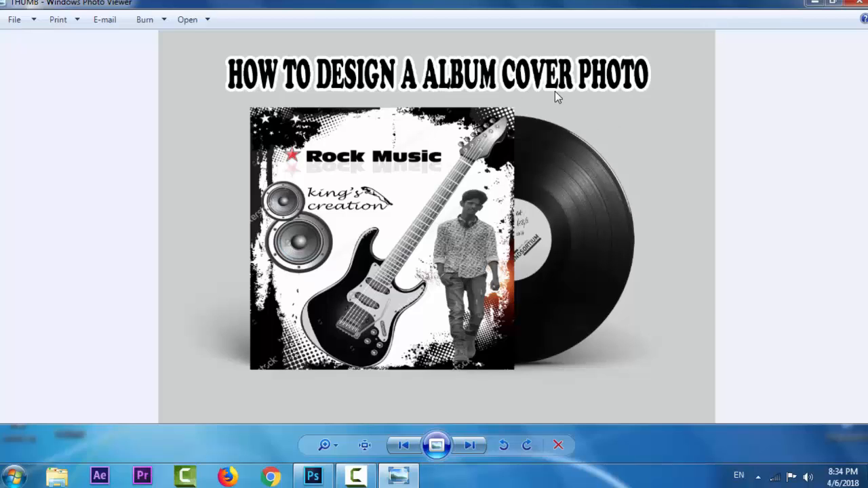
{"action": "left_click", "coordinate": [859, 3]}
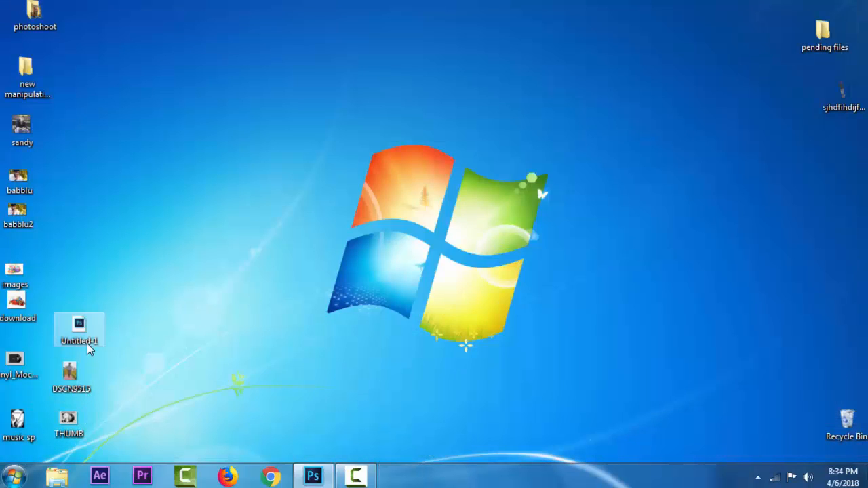
Open the desktop file Untitled-1.psd in Photoshop
{"action": "left_click_drag", "start_coordinate": [84, 337], "coordinate": [281, 310]}
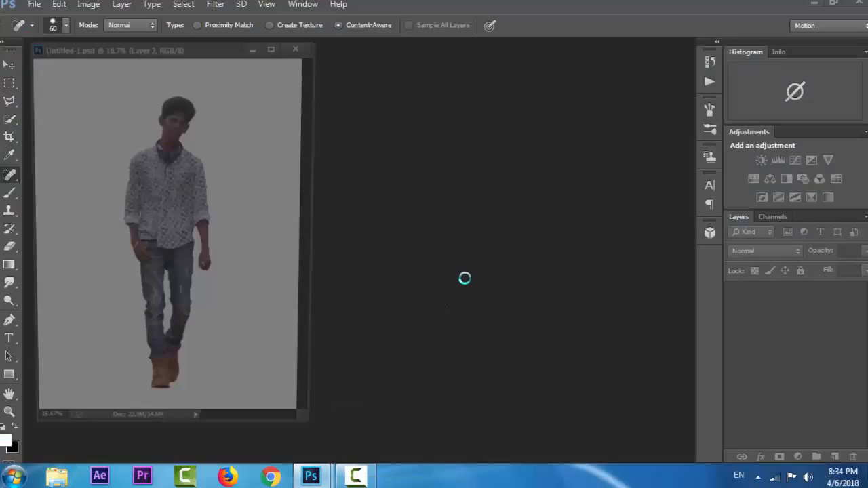
Switch to the original DSCN9515 photo on the desktop and examine the subject's upper body and face up close
{"action": "left_click", "coordinate": [814, 3]}
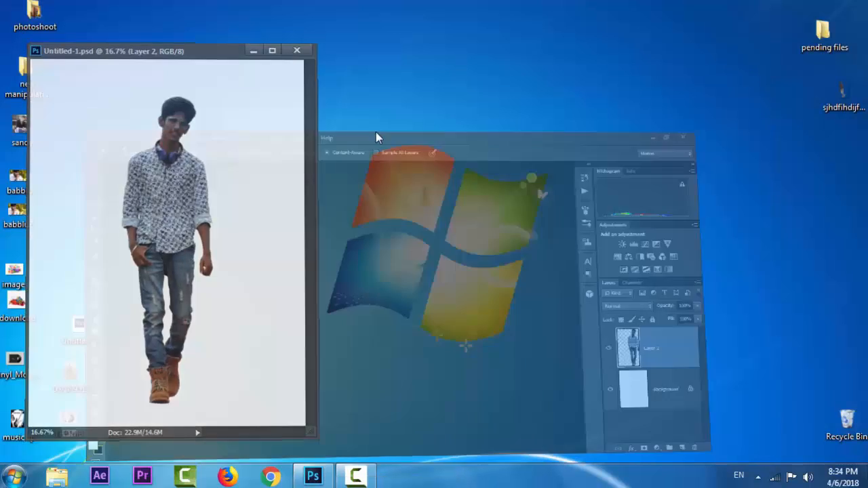
{"action": "double_click", "coordinate": [71, 377]}
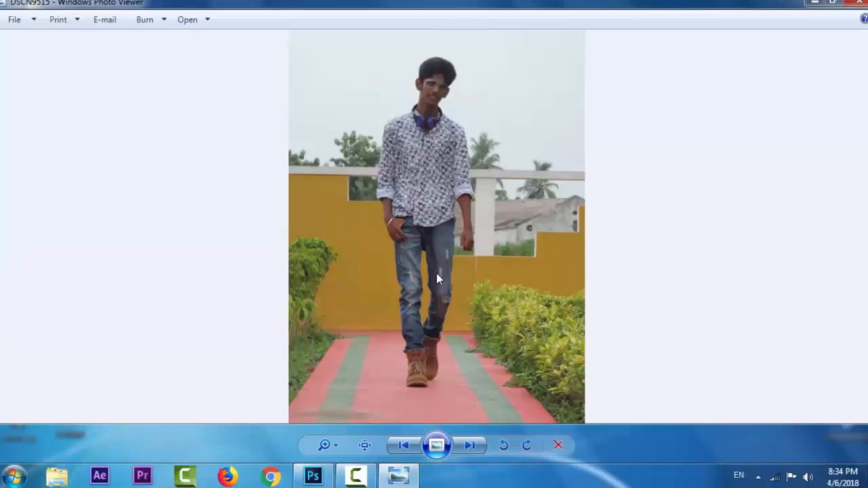
{"action": "scroll", "coordinate": [436, 273], "scroll_direction": "up", "scroll_amount": 3}
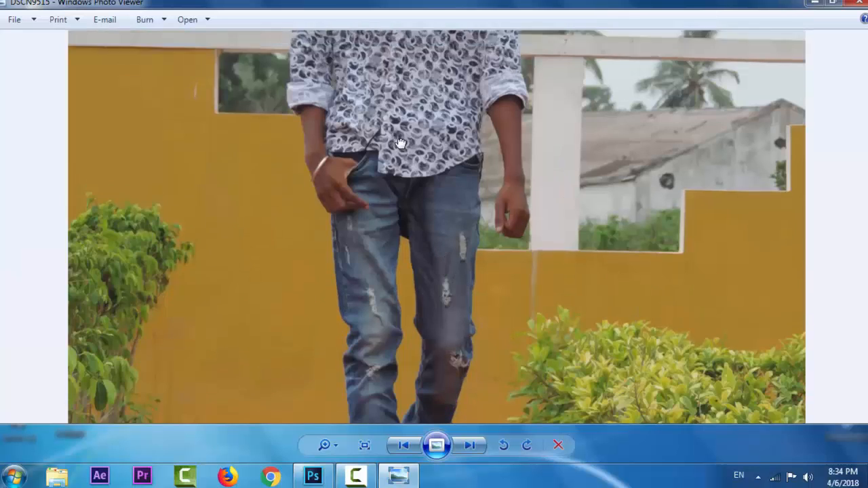
{"action": "left_click_drag", "start_coordinate": [401, 144], "coordinate": [377, 356]}
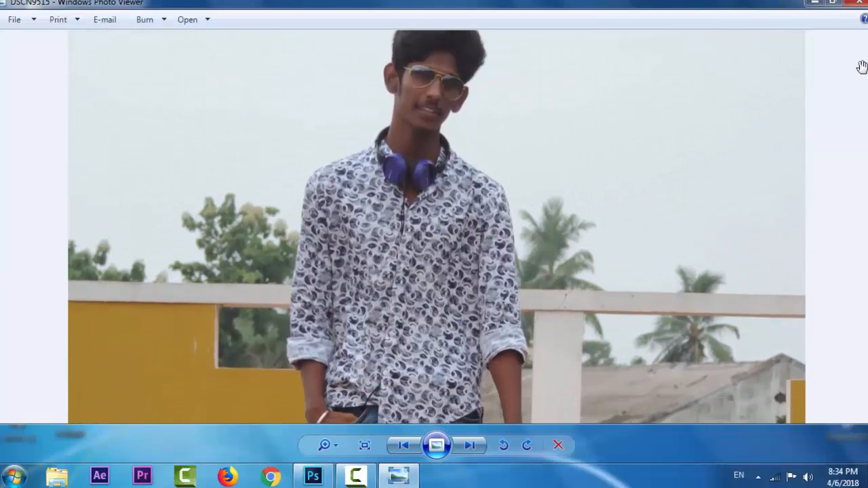
{"action": "left_click", "coordinate": [855, 3]}
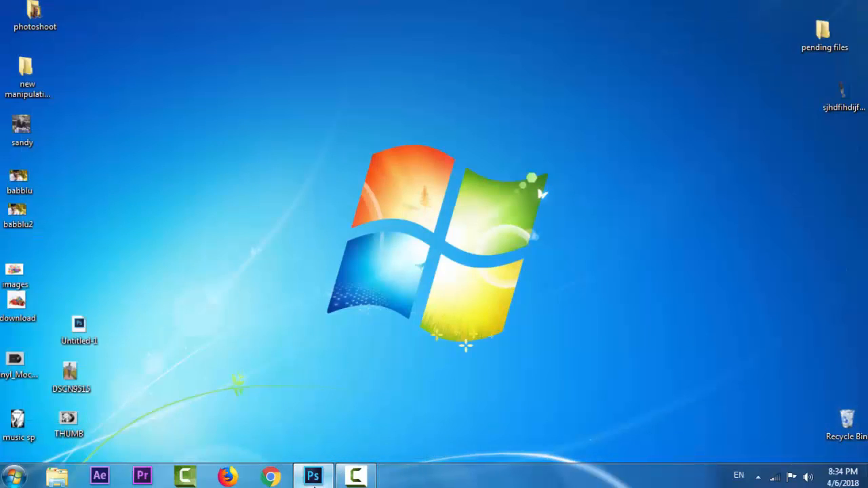
Return to Photoshop and launch the Nik Collection Viveza 2 filter on Layer 2, the cut-out man
{"action": "left_click", "coordinate": [312, 476]}
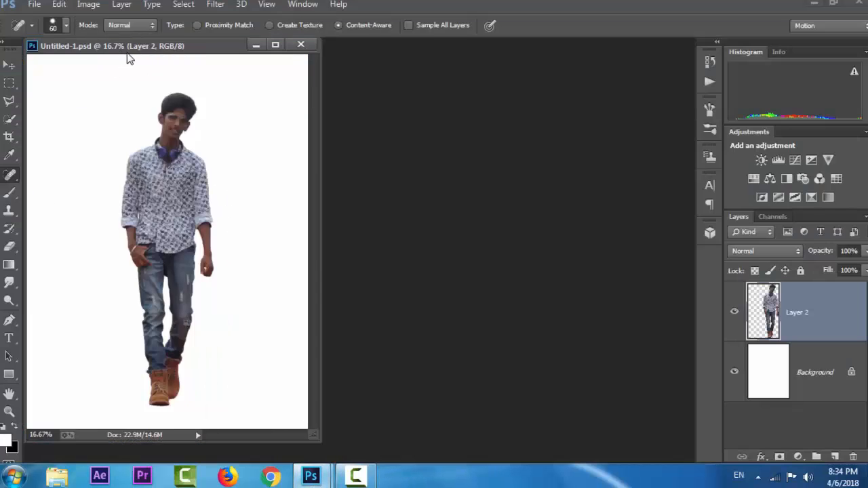
{"action": "left_click_drag", "start_coordinate": [128, 50], "coordinate": [199, 51]}
{"action": "left_click", "coordinate": [9, 64]}
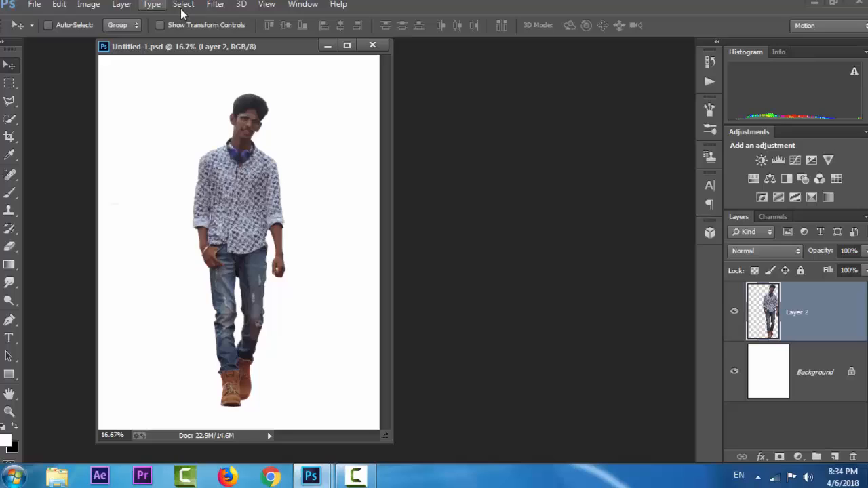
{"action": "left_click", "coordinate": [218, 5]}
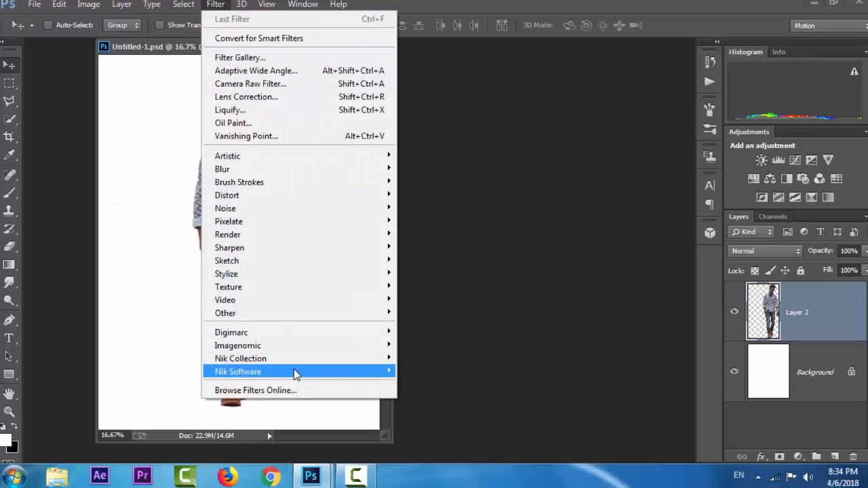
{"action": "mouse_move", "coordinate": [296, 373]}
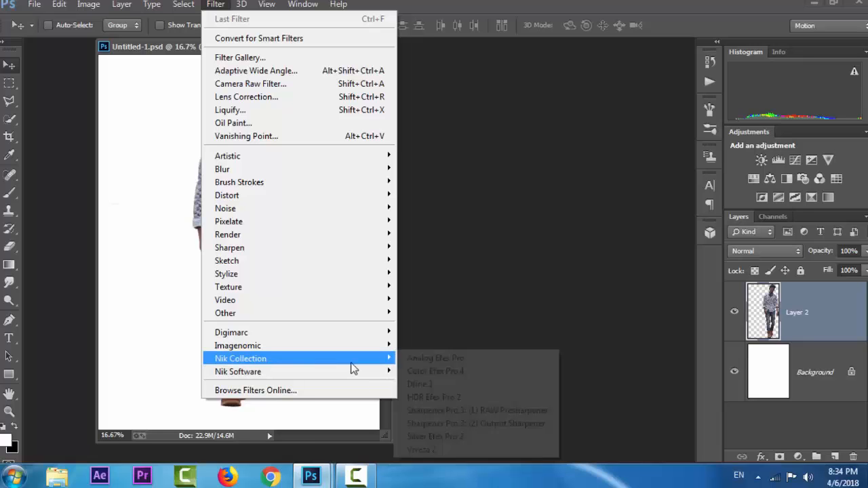
{"action": "mouse_move", "coordinate": [354, 362]}
{"action": "left_click", "coordinate": [422, 450]}
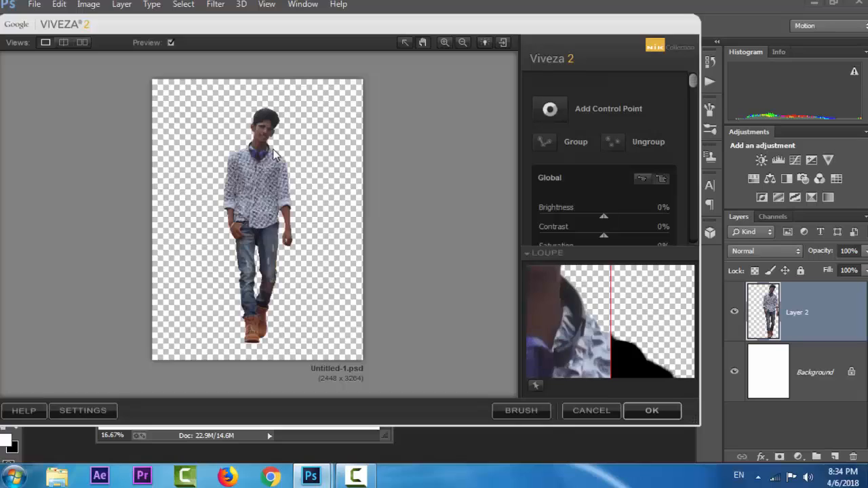
Add a control point on the man's face with Brightness 29% and Contrast 25%
{"action": "left_click", "coordinate": [550, 109]}
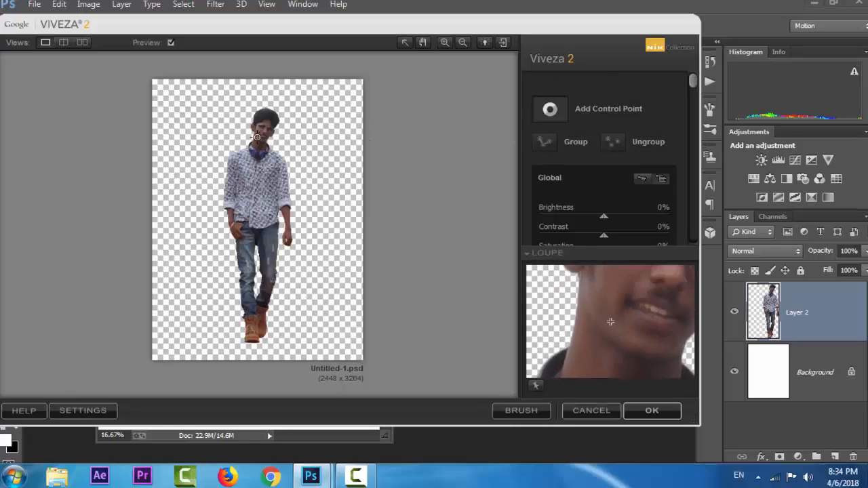
{"action": "left_click", "coordinate": [259, 131]}
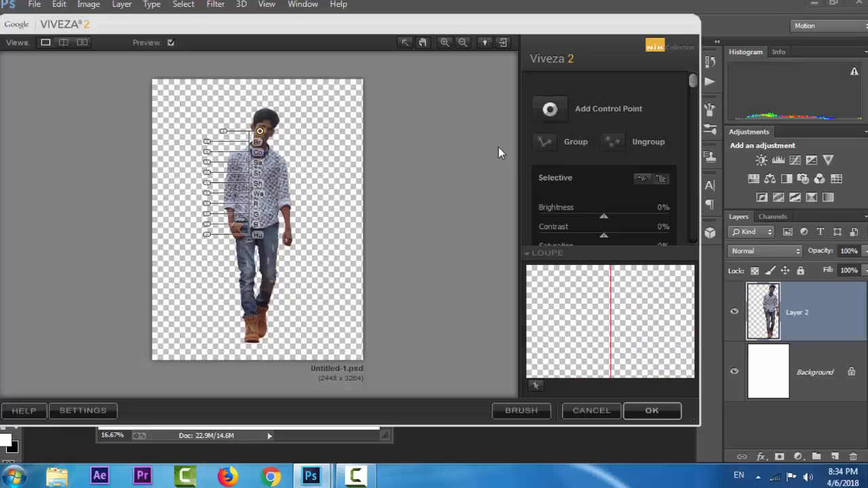
{"action": "left_click_drag", "start_coordinate": [607, 215], "coordinate": [625, 237]}
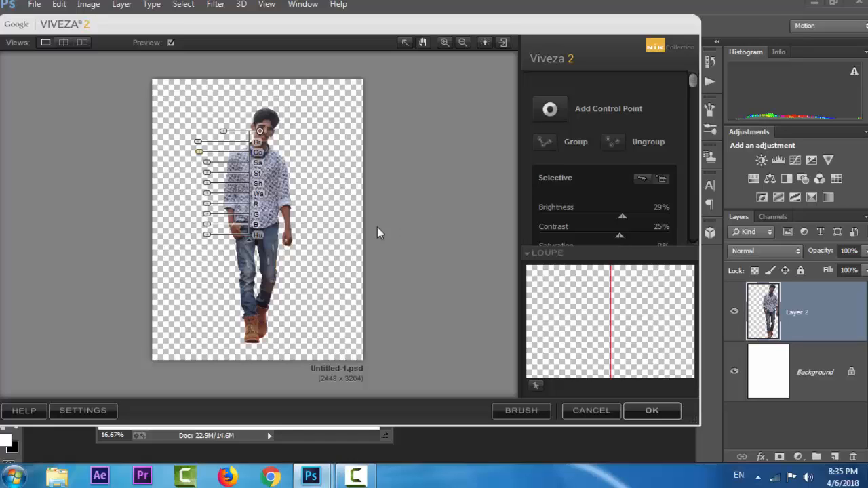
Add a control point on the man's left forearm with Brightness 29% and Contrast 21%
{"action": "left_click", "coordinate": [550, 108]}
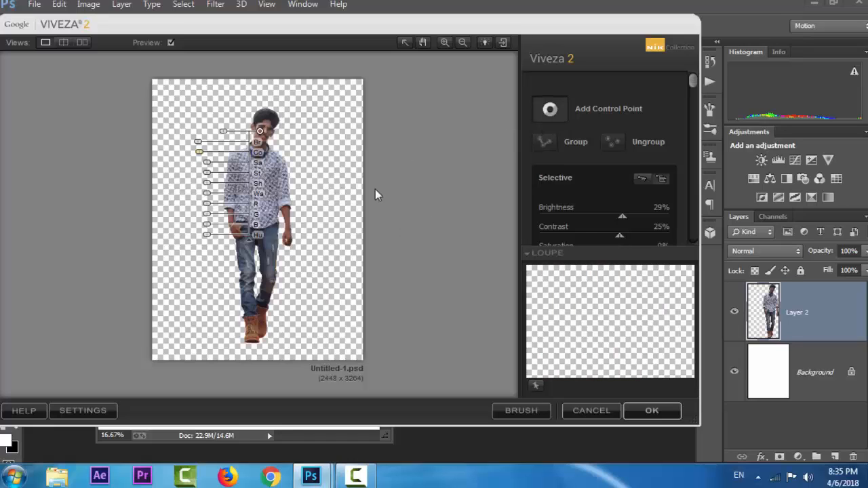
{"action": "left_click", "coordinate": [287, 221]}
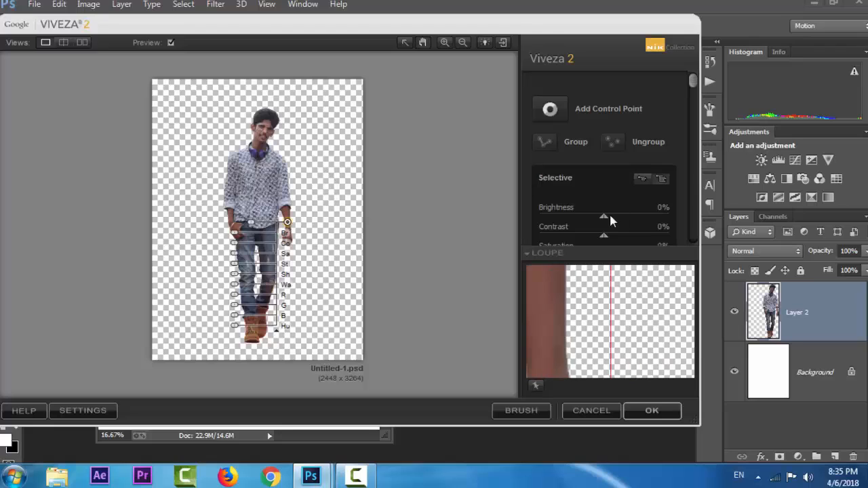
{"action": "left_click_drag", "start_coordinate": [619, 214], "coordinate": [620, 215]}
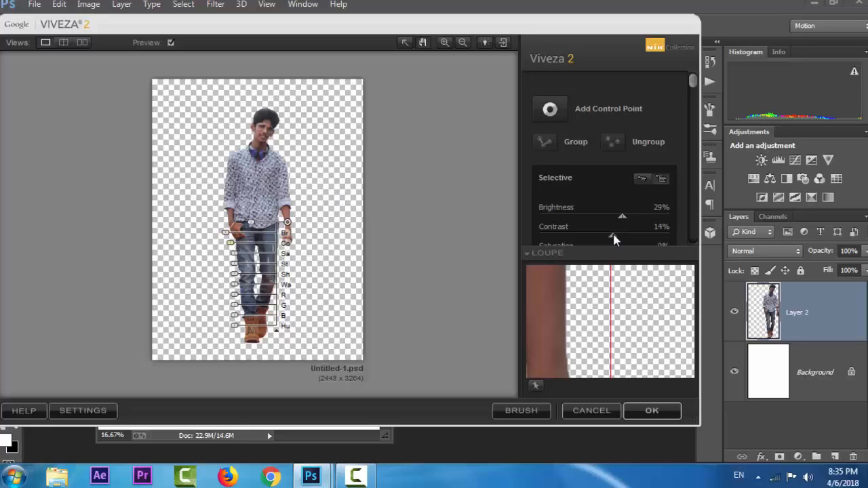
{"action": "left_click_drag", "start_coordinate": [615, 234], "coordinate": [616, 234]}
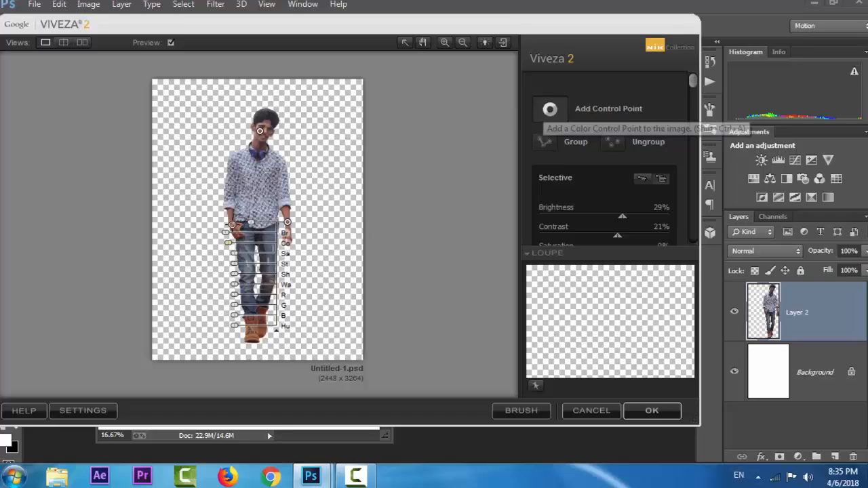
Add a control point on the man's right forearm with Brightness 22% and Contrast 24%, and apply the Viveza 2 filter
{"action": "left_click", "coordinate": [550, 109]}
{"action": "left_click", "coordinate": [232, 221]}
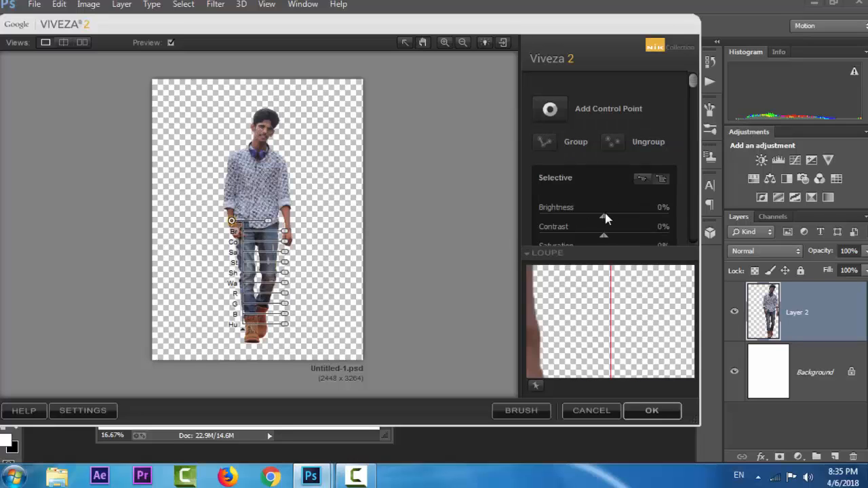
{"action": "left_click_drag", "start_coordinate": [602, 217], "coordinate": [617, 234]}
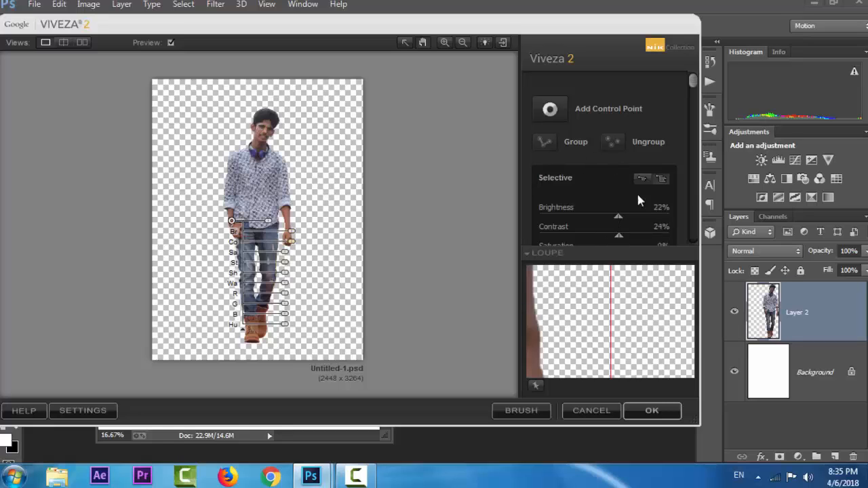
{"action": "left_click", "coordinate": [651, 410]}
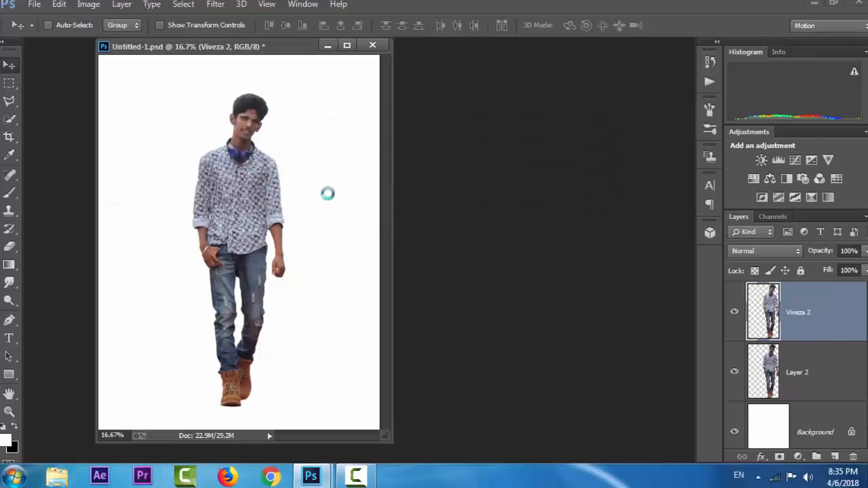
Apply a Black & White adjustment to the Viveza 2 layer with Reds 87%, Yellows 83%, Blues 10% and Magentas 34%
{"action": "scroll", "coordinate": [241, 234], "scroll_direction": "up", "scroll_amount": 4}
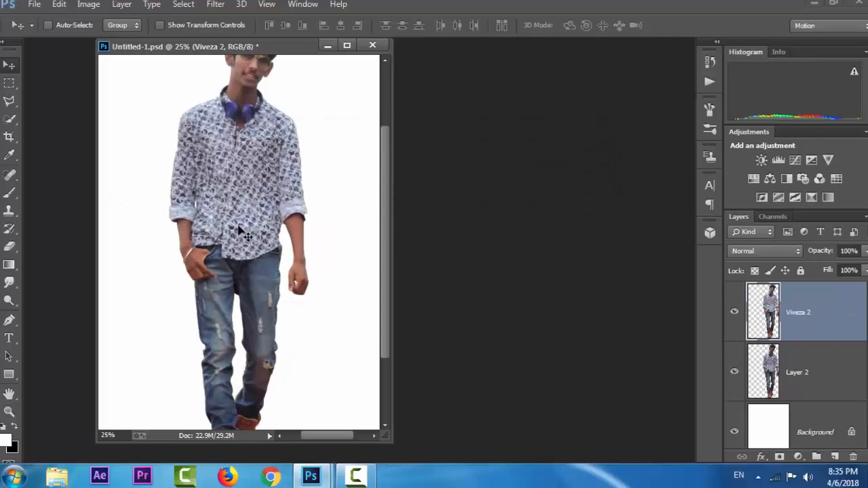
{"action": "left_click_drag", "start_coordinate": [224, 88], "coordinate": [213, 256]}
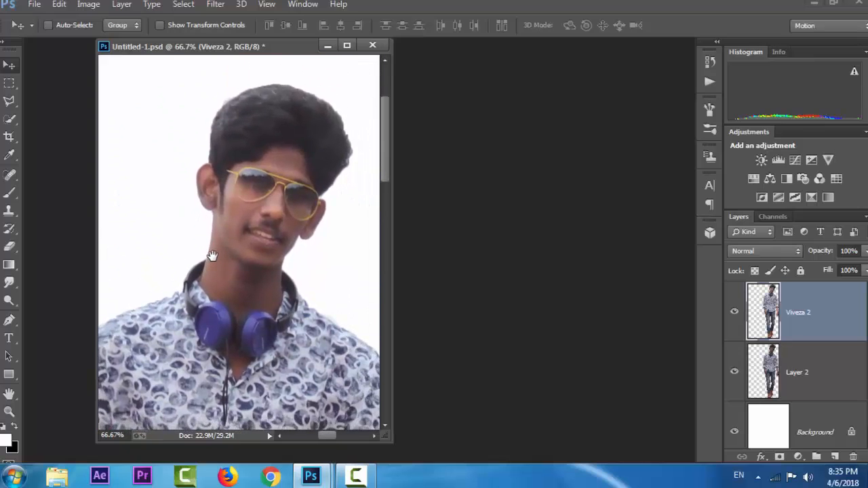
{"action": "scroll", "coordinate": [212, 255], "scroll_direction": "down", "scroll_amount": 4}
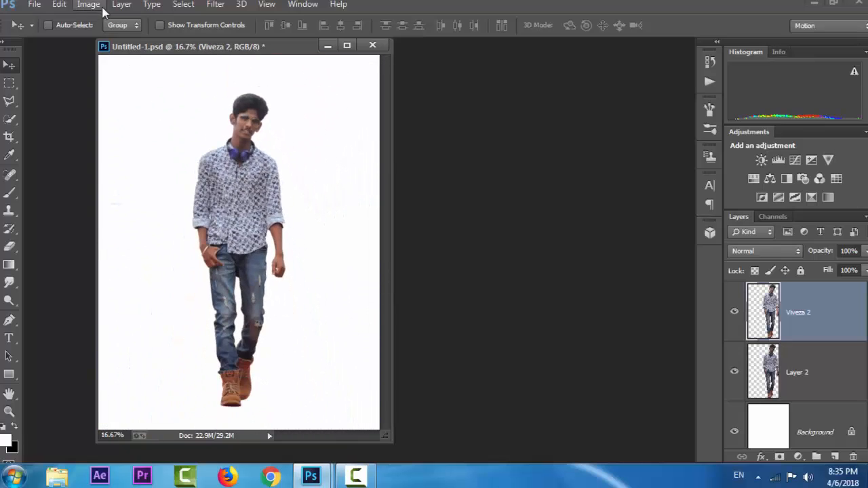
{"action": "left_click", "coordinate": [101, 6]}
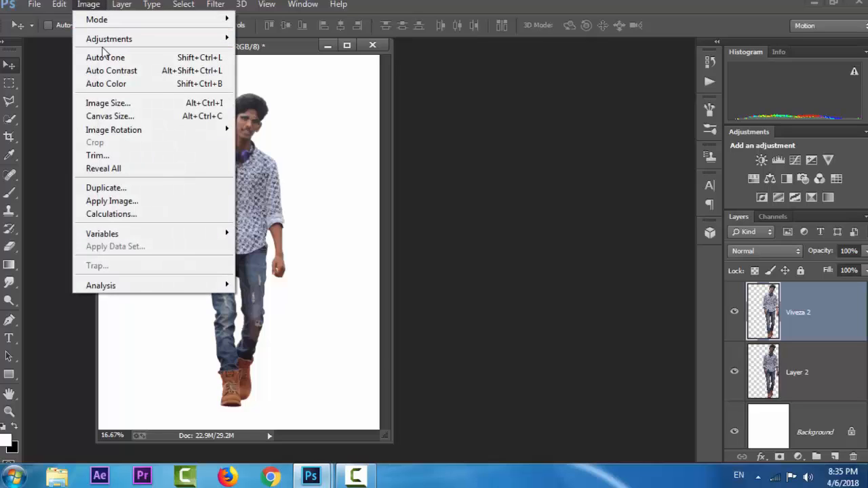
{"action": "mouse_move", "coordinate": [104, 43]}
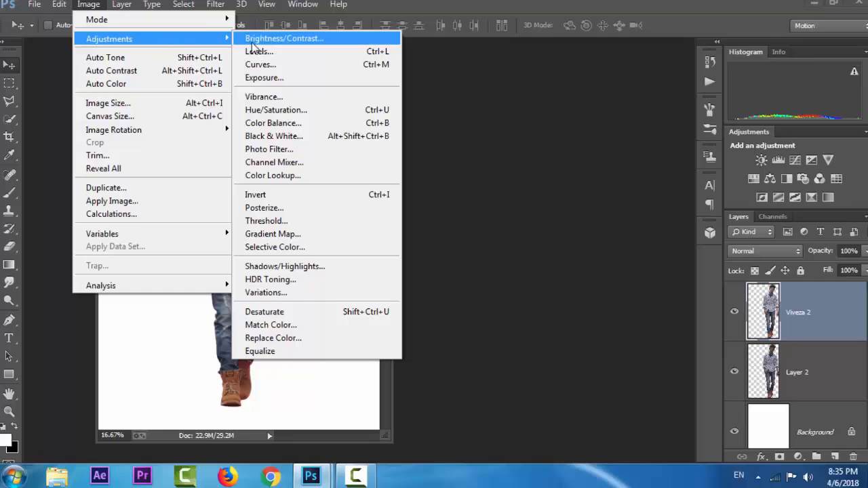
{"action": "left_click", "coordinate": [285, 139]}
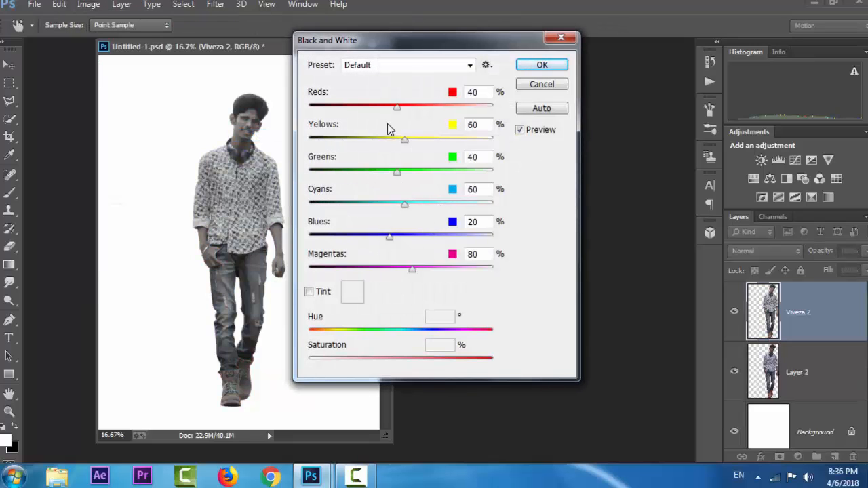
{"action": "left_click_drag", "start_coordinate": [394, 112], "coordinate": [415, 112]}
{"action": "mouse_move", "coordinate": [414, 142]}
{"action": "left_mouse_down"}
{"action": "mouse_move", "coordinate": [432, 143]}
{"action": "mouse_move", "coordinate": [414, 149]}
{"action": "left_mouse_up"}
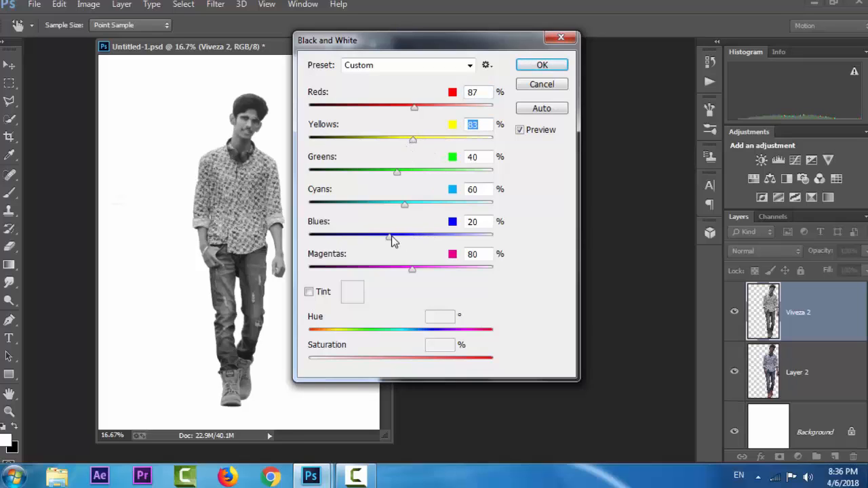
{"action": "mouse_move", "coordinate": [392, 240]}
{"action": "left_mouse_down"}
{"action": "mouse_move", "coordinate": [359, 239]}
{"action": "mouse_move", "coordinate": [424, 242]}
{"action": "mouse_move", "coordinate": [386, 240]}
{"action": "left_mouse_up"}
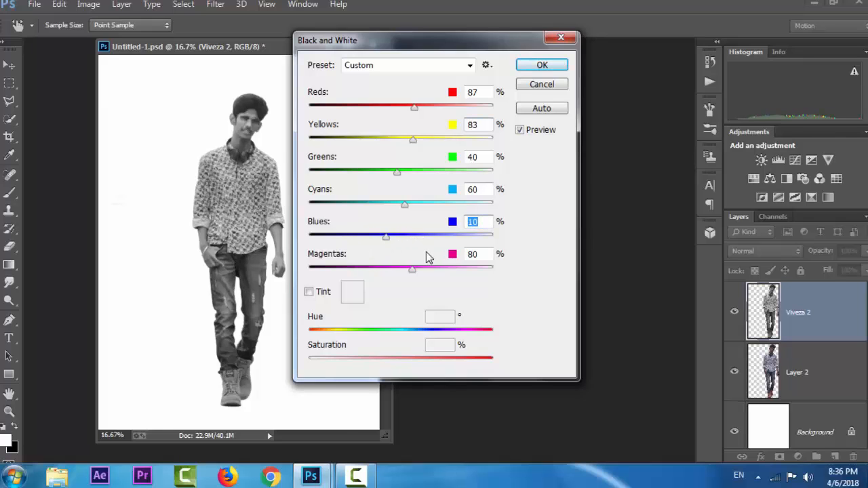
{"action": "left_click_drag", "start_coordinate": [411, 272], "coordinate": [397, 276]}
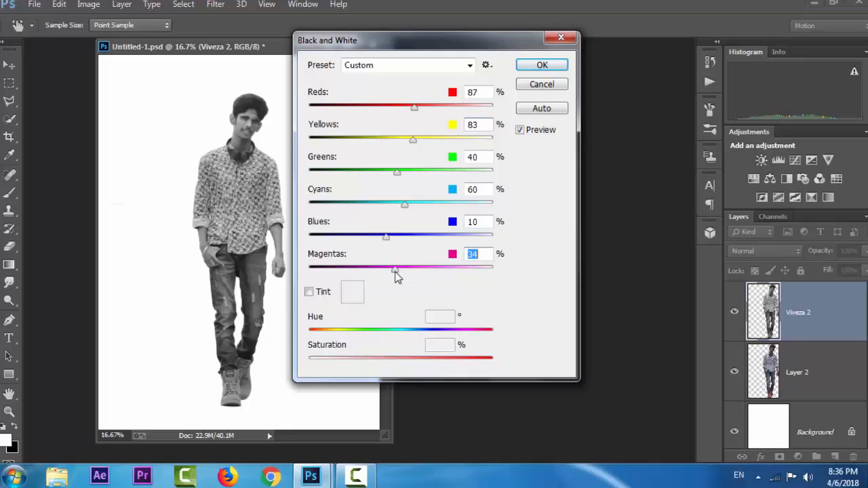
{"action": "left_click", "coordinate": [541, 65]}
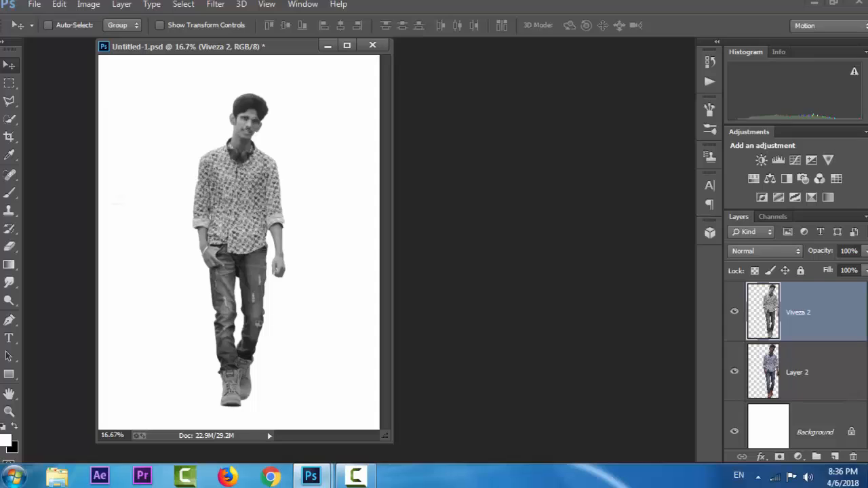
Merge all visible layers and convert the Background into a normal layer shifted slightly to the left
{"action": "left_click", "coordinate": [733, 312]}
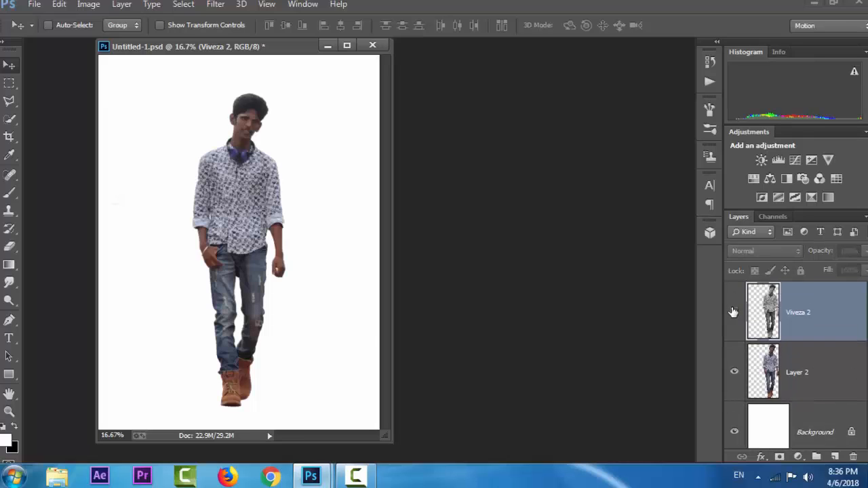
{"action": "left_click", "coordinate": [733, 312]}
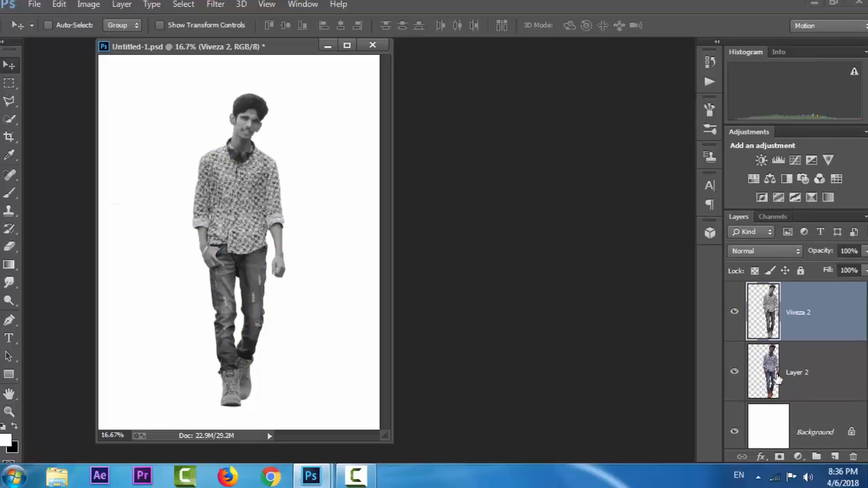
{"action": "key", "text": "ctrl+shift+e"}
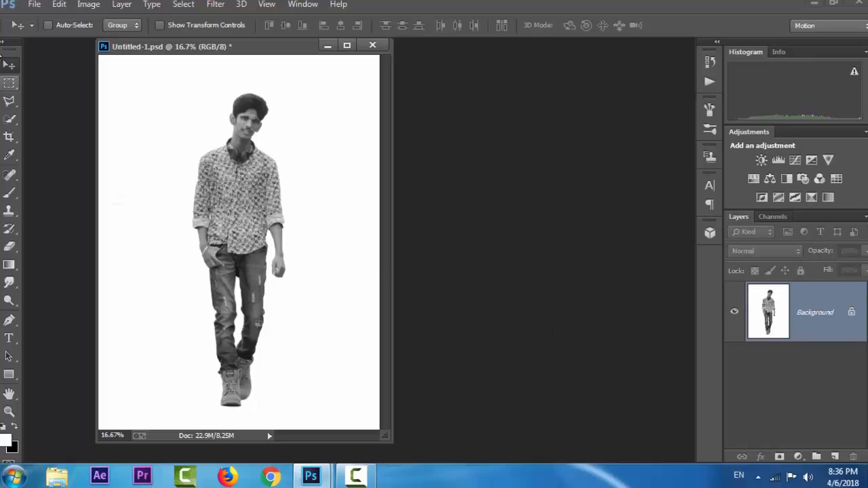
{"action": "double_click", "coordinate": [762, 318]}
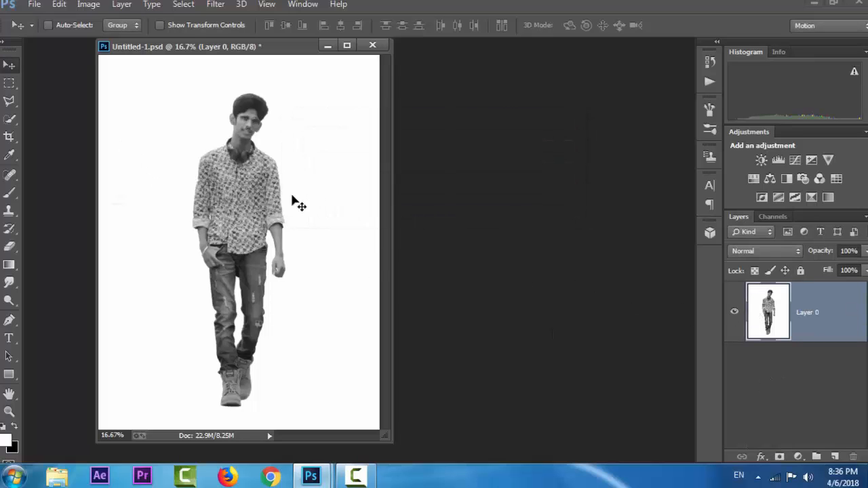
{"action": "mouse_move", "coordinate": [252, 214]}
{"action": "left_mouse_down"}
{"action": "mouse_move", "coordinate": [296, 210]}
{"action": "mouse_move", "coordinate": [237, 216]}
{"action": "left_mouse_up"}
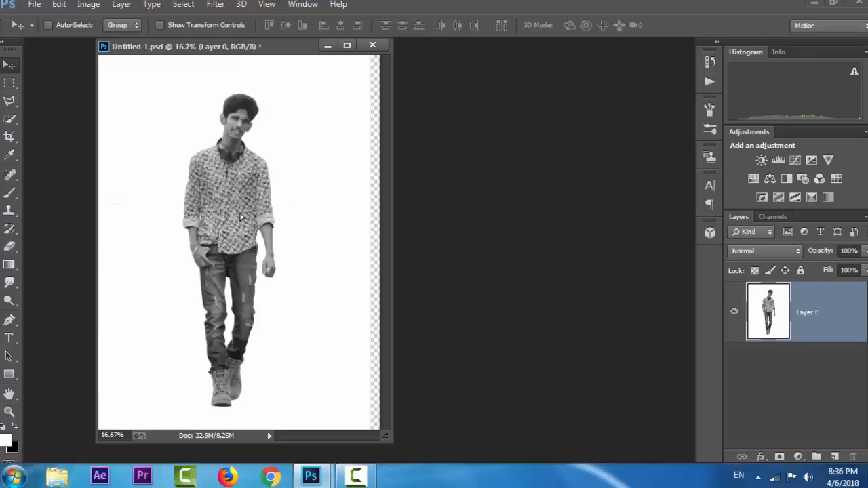
{"action": "left_click", "coordinate": [10, 119]}
{"action": "left_click", "coordinate": [146, 149]}
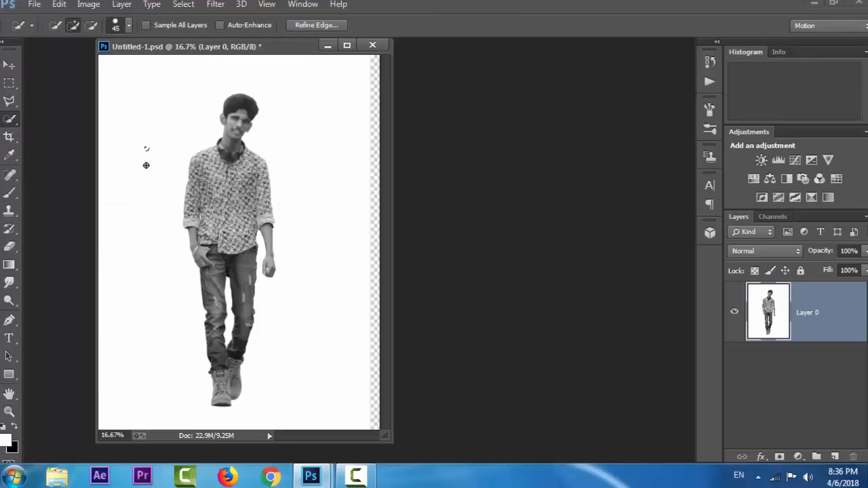
{"action": "left_click_drag", "start_coordinate": [145, 181], "coordinate": [155, 195]}
{"action": "key", "text": "ctrl+d"}
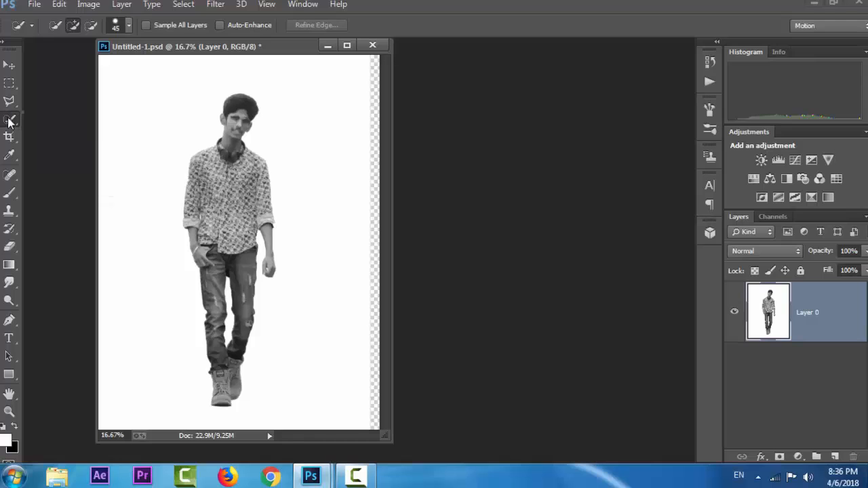
Remove the white background around the man and the white gap between his legs with the Magic Wand tool
{"action": "right_click", "coordinate": [10, 121]}
{"action": "left_click", "coordinate": [61, 128]}
{"action": "left_click", "coordinate": [151, 166]}
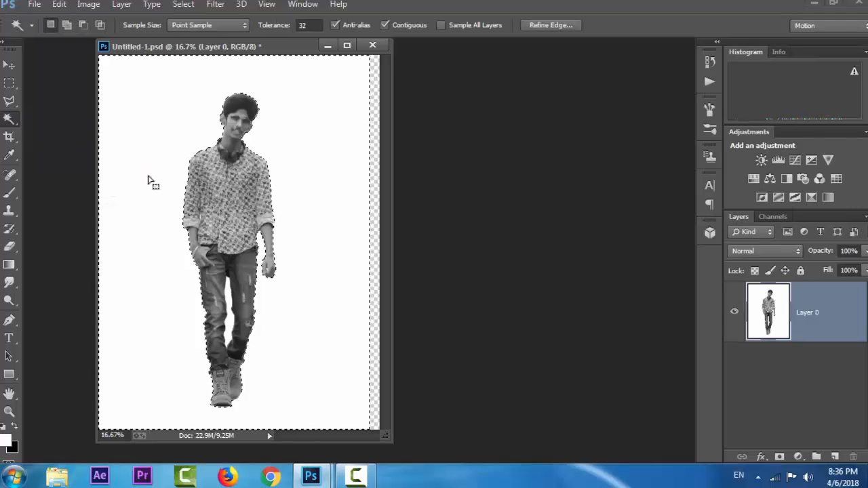
{"action": "key", "text": "Delete"}
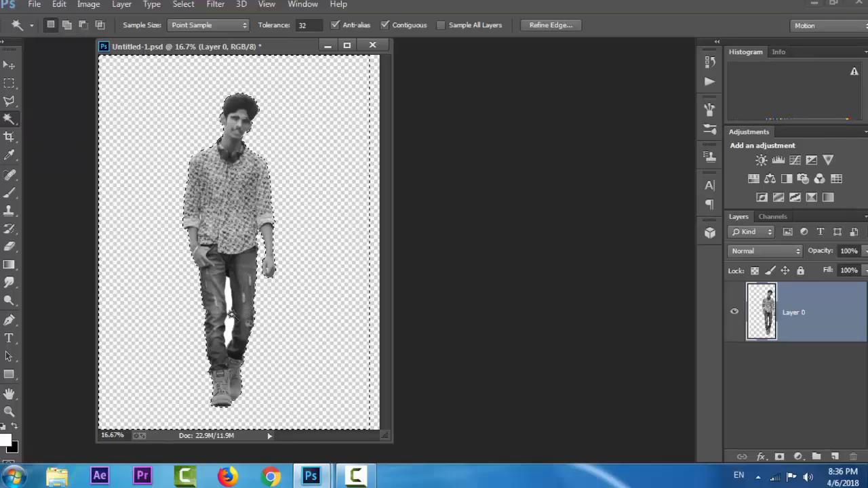
{"action": "left_click", "coordinate": [231, 315]}
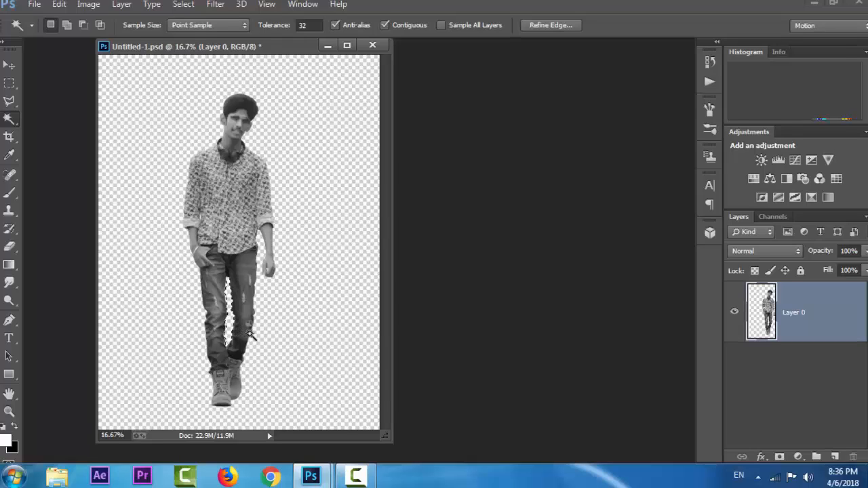
{"action": "key", "text": "ctrl+d"}
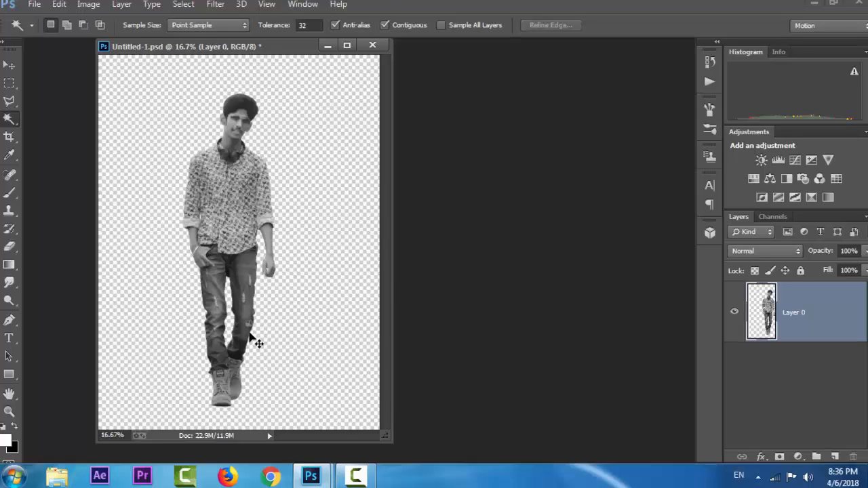
{"action": "key", "text": "ctrl+o"}
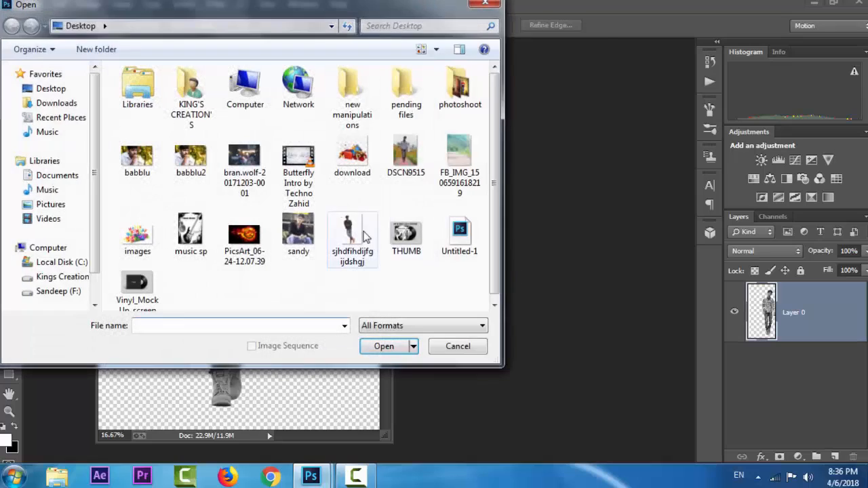
{"action": "double_click", "coordinate": [196, 237]}
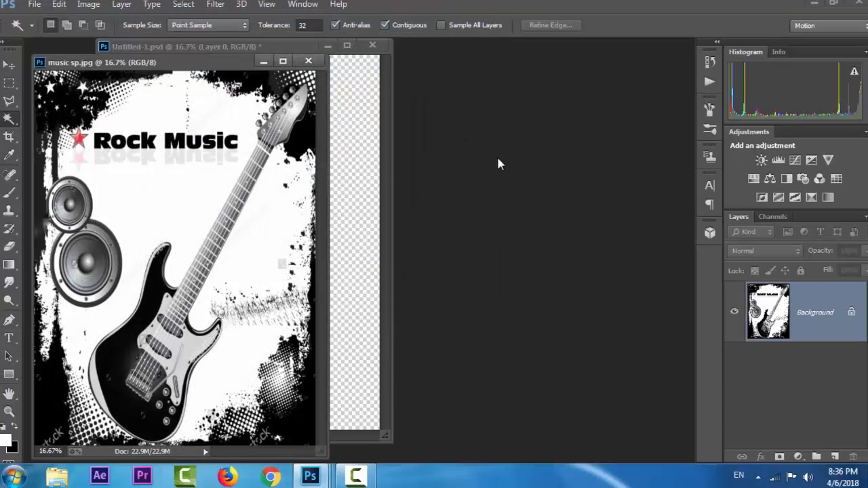
{"action": "left_click", "coordinate": [309, 60]}
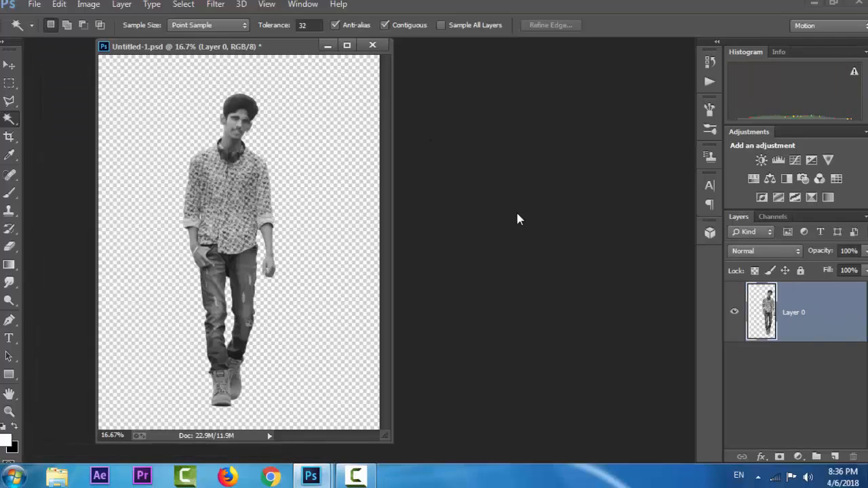
Place the music sp image in the man's document at full size and move its layer below Layer 0
{"action": "key", "text": "ctrl+o"}
{"action": "left_click", "coordinate": [191, 230]}
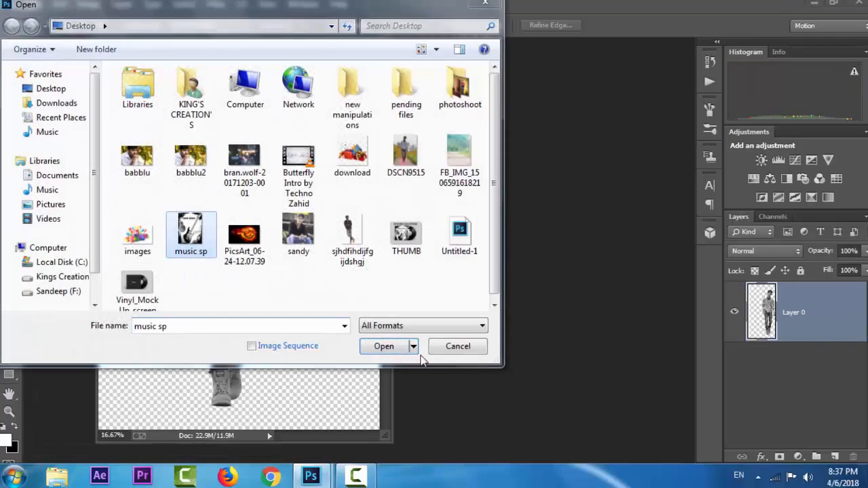
{"action": "left_click", "coordinate": [455, 349]}
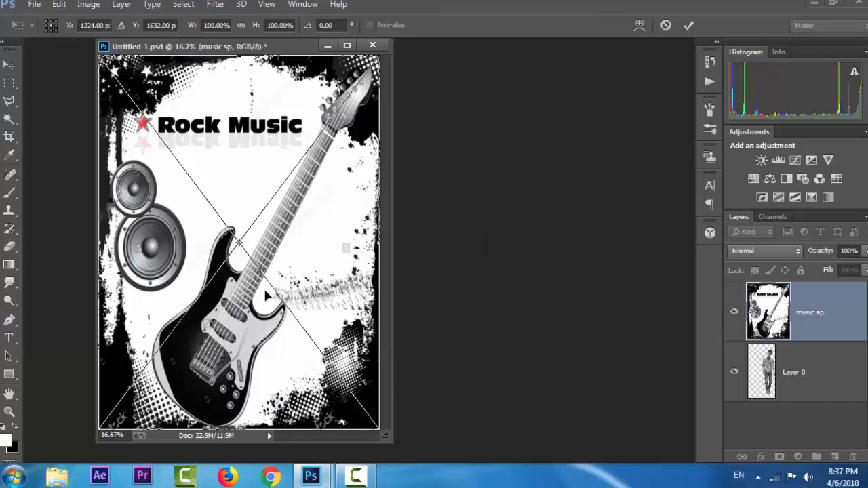
{"action": "key", "text": "Return"}
{"action": "key", "text": "w"}
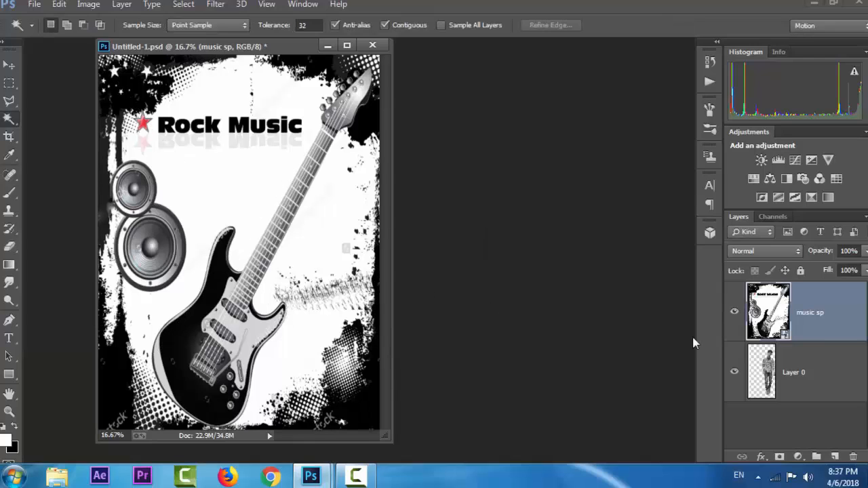
{"action": "left_click_drag", "start_coordinate": [799, 315], "coordinate": [799, 392]}
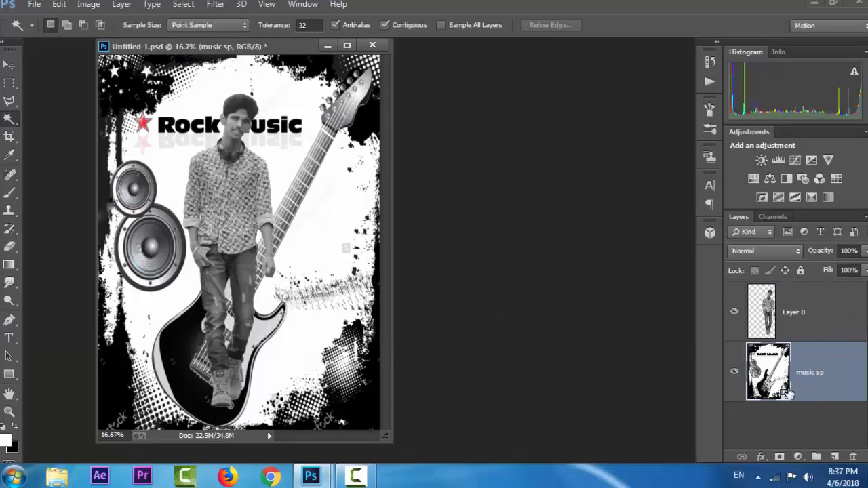
Rasterize the music sp layer
{"action": "double_click", "coordinate": [824, 383]}
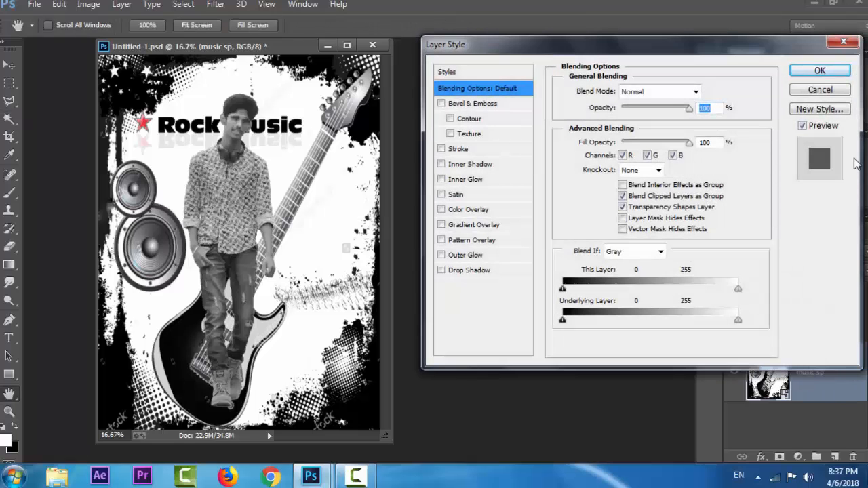
{"action": "left_click", "coordinate": [812, 95]}
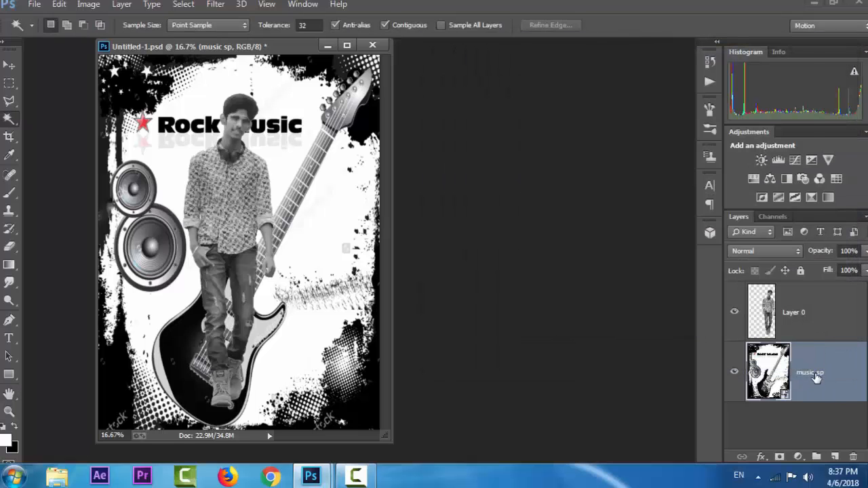
{"action": "right_click", "coordinate": [816, 378]}
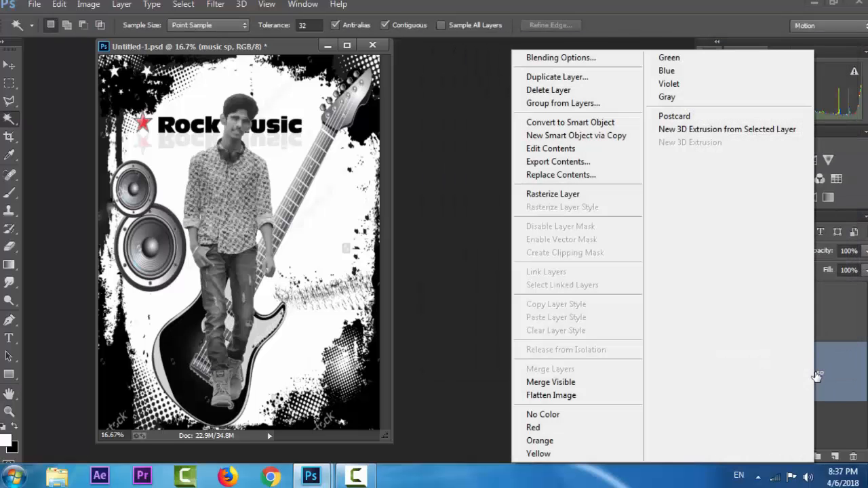
{"action": "left_click", "coordinate": [588, 198]}
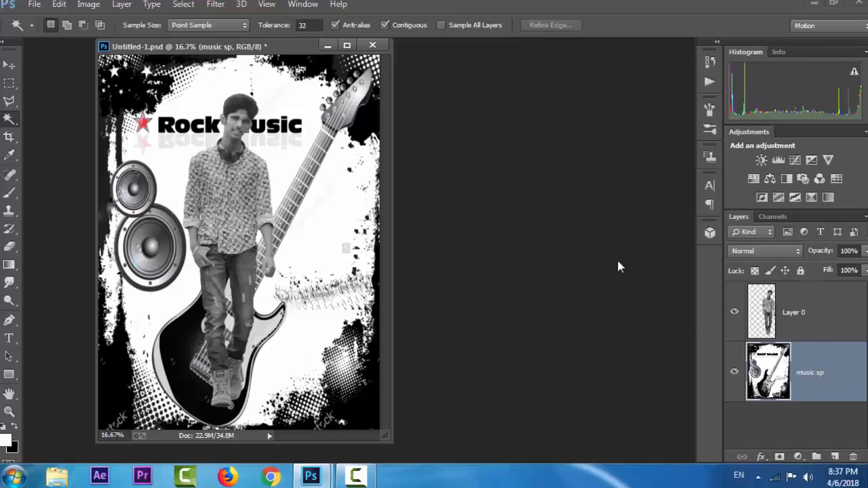
Move the man on Layer 0 to the right edge of the cover and erase the leftover vertical white strip from his layer
{"action": "left_click", "coordinate": [9, 65]}
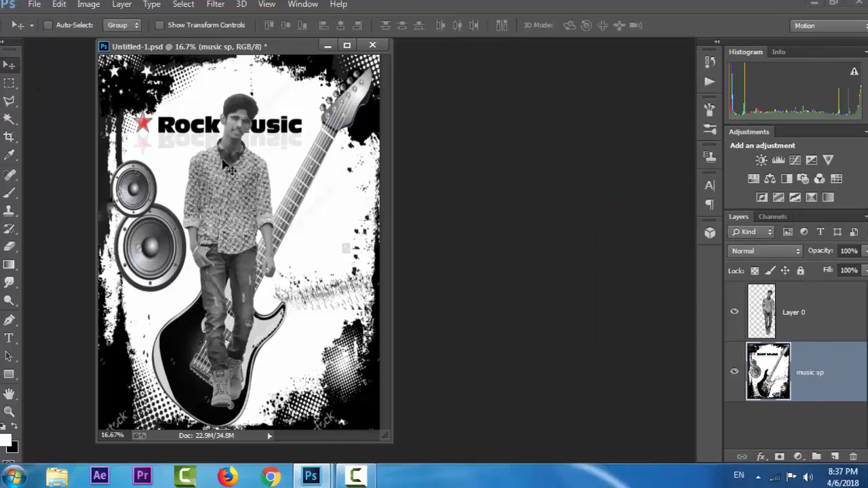
{"action": "left_click", "coordinate": [767, 316]}
{"action": "left_click_drag", "start_coordinate": [263, 253], "coordinate": [341, 277]}
{"action": "mouse_move", "coordinate": [342, 263]}
{"action": "left_mouse_down"}
{"action": "mouse_move", "coordinate": [314, 229]}
{"action": "mouse_move", "coordinate": [346, 252]}
{"action": "mouse_move", "coordinate": [312, 228]}
{"action": "mouse_move", "coordinate": [343, 256]}
{"action": "left_mouse_up"}
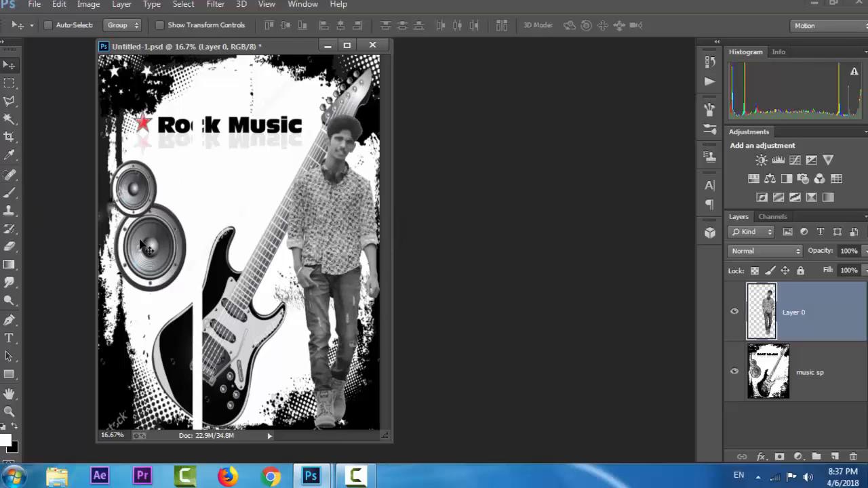
{"action": "key", "text": "e"}
{"action": "mouse_move", "coordinate": [200, 148]}
{"action": "left_mouse_down"}
{"action": "mouse_move", "coordinate": [193, 251]}
{"action": "mouse_move", "coordinate": [184, 144]}
{"action": "mouse_move", "coordinate": [152, 336]}
{"action": "mouse_move", "coordinate": [242, 319]}
{"action": "mouse_move", "coordinate": [160, 456]}
{"action": "left_mouse_up"}
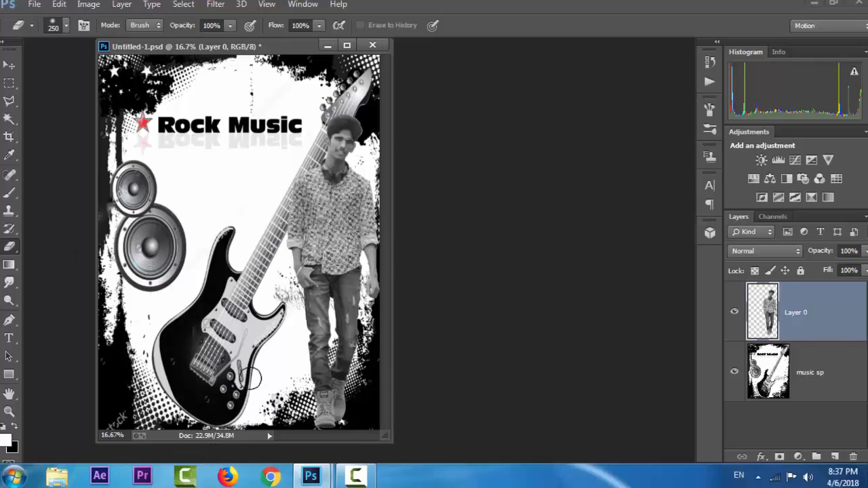
Scale the man on Layer 0 down to about 90.6% and reposition him near the cover's right edge
{"action": "left_click", "coordinate": [15, 64]}
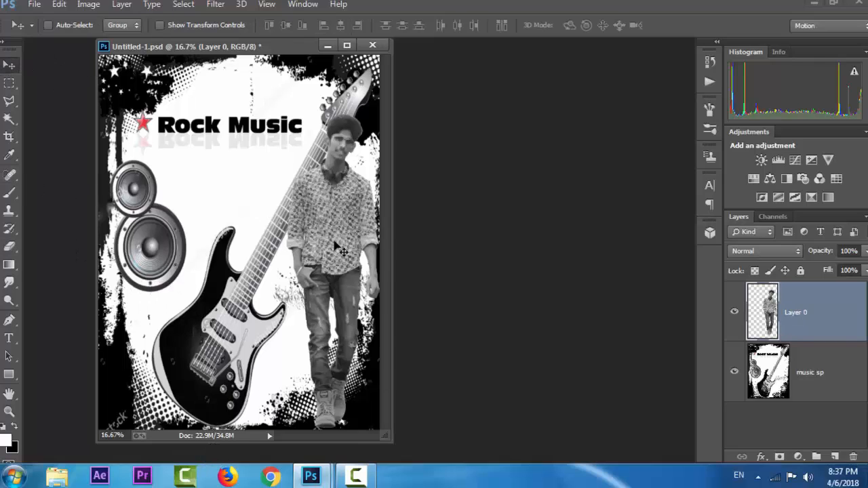
{"action": "left_click_drag", "start_coordinate": [334, 242], "coordinate": [333, 248]}
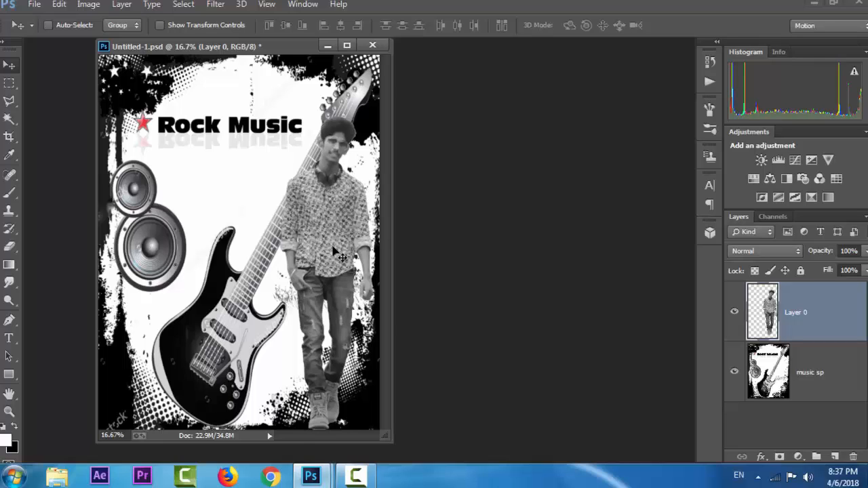
{"action": "key", "text": "ctrl+t"}
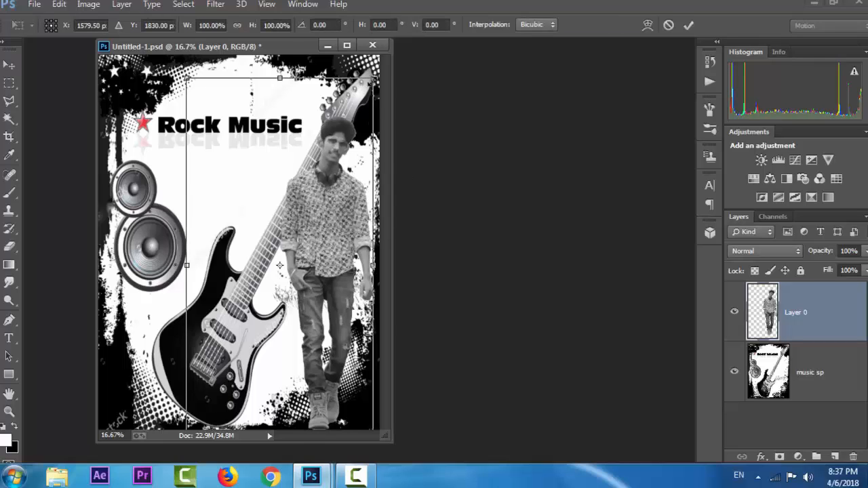
{"action": "left_click_drag", "start_coordinate": [373, 79], "coordinate": [364, 96]}
{"action": "left_click_drag", "start_coordinate": [339, 229], "coordinate": [347, 237]}
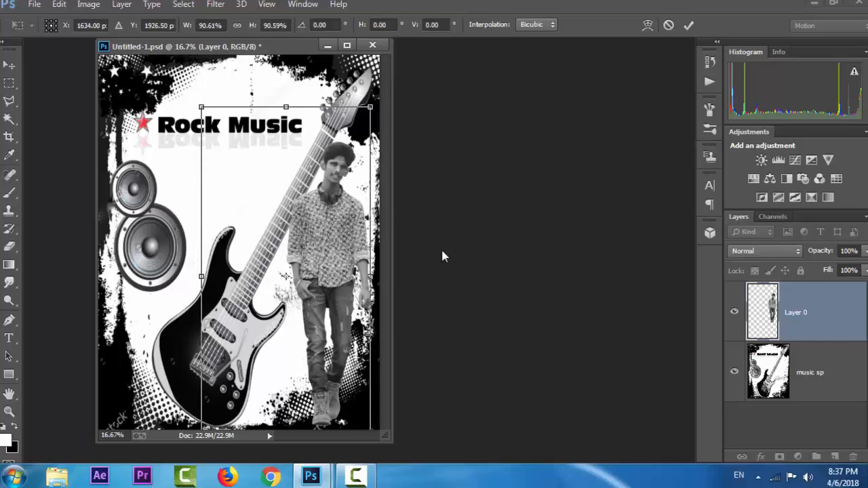
{"action": "key", "text": "Return"}
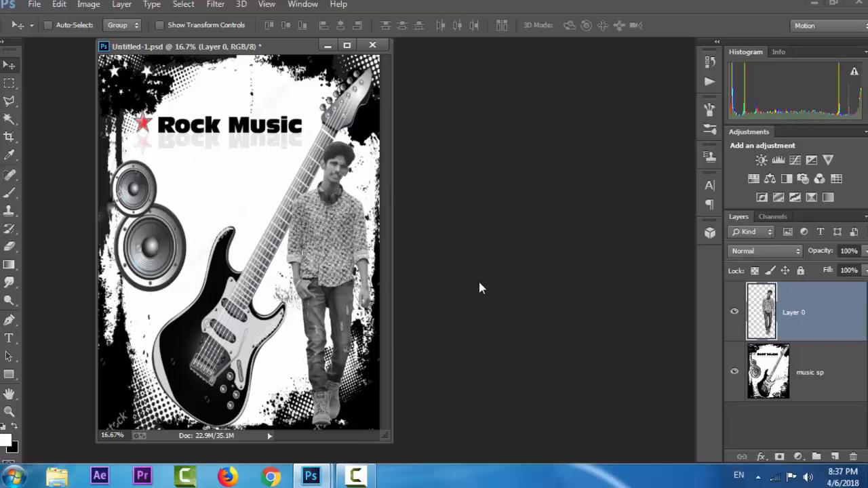
Duplicate the man's Layer 0 and shift the copy slightly to the left of the original
{"action": "double_click", "coordinate": [479, 282]}
{"action": "left_click", "coordinate": [466, 348]}
{"action": "left_click_drag", "start_coordinate": [342, 273], "coordinate": [337, 271]}
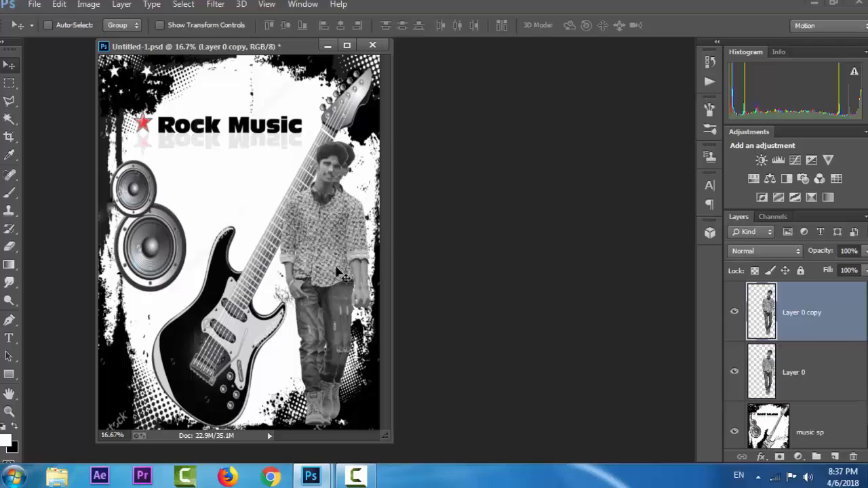
Turn the lower Layer 0 into a shadow with Hue/Saturation Lightness -100 and a layer opacity of 28%
{"action": "left_click", "coordinate": [824, 371]}
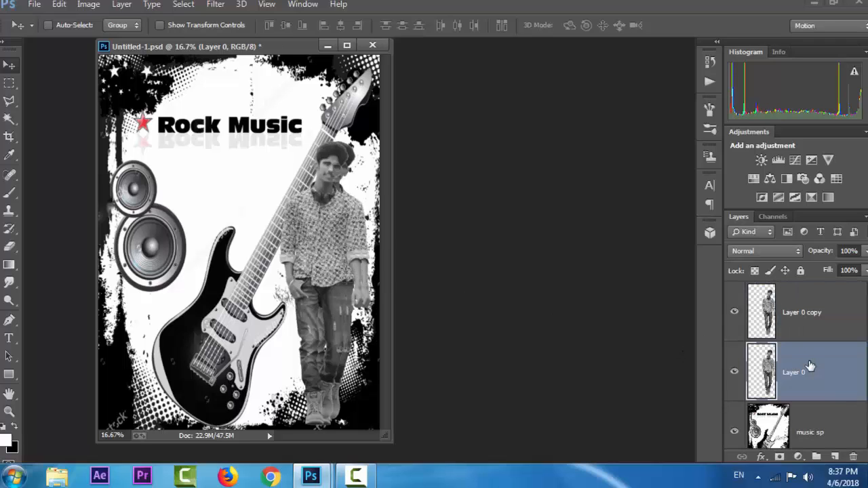
{"action": "key", "text": "ctrl+u"}
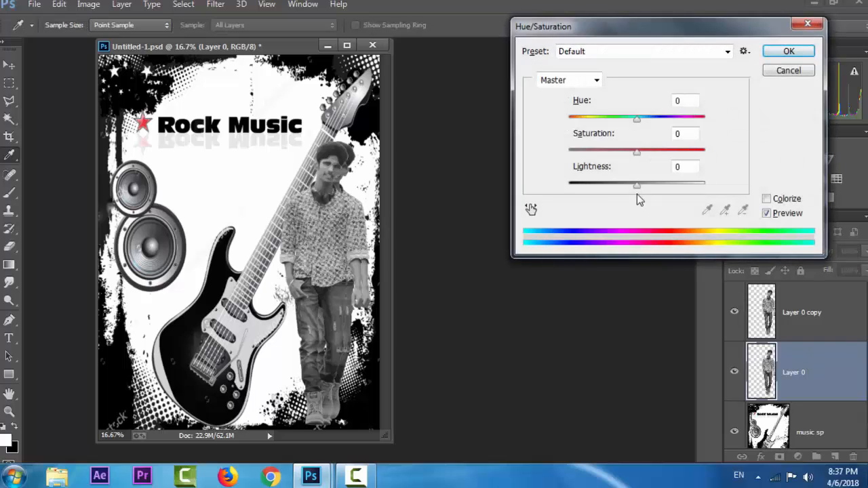
{"action": "left_click_drag", "start_coordinate": [637, 186], "coordinate": [566, 195]}
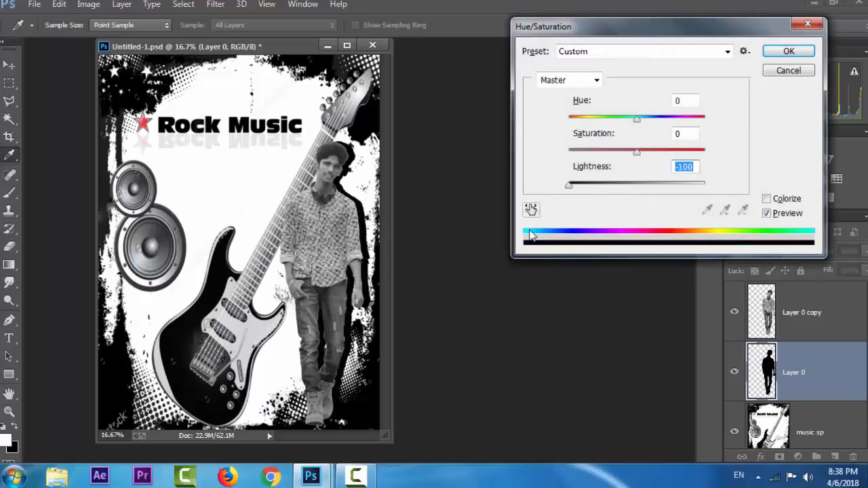
{"action": "left_click", "coordinate": [780, 53]}
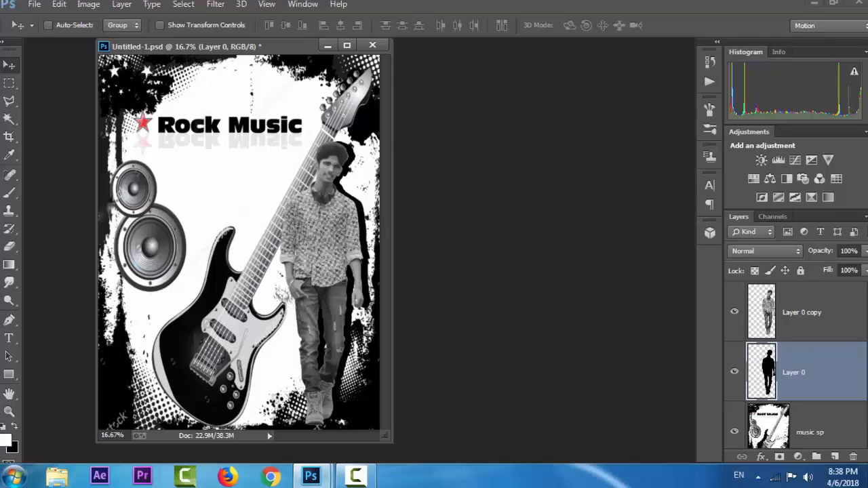
{"action": "left_click", "coordinate": [865, 251]}
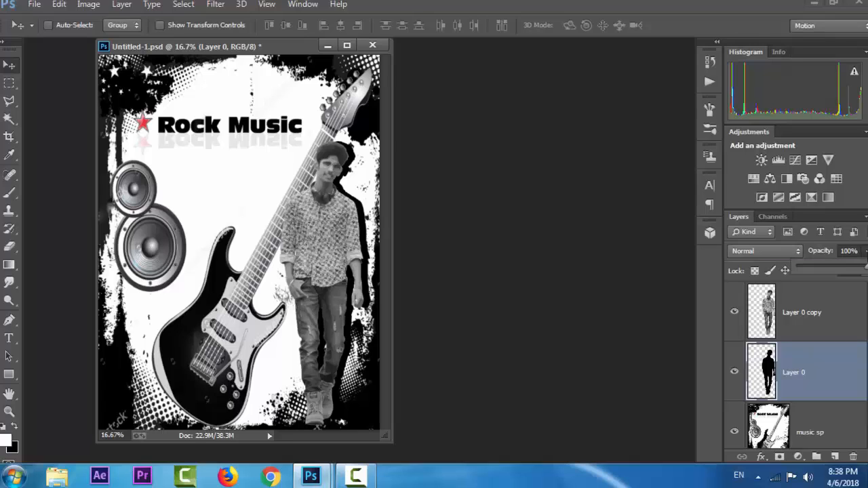
{"action": "left_click_drag", "start_coordinate": [835, 270], "coordinate": [819, 270]}
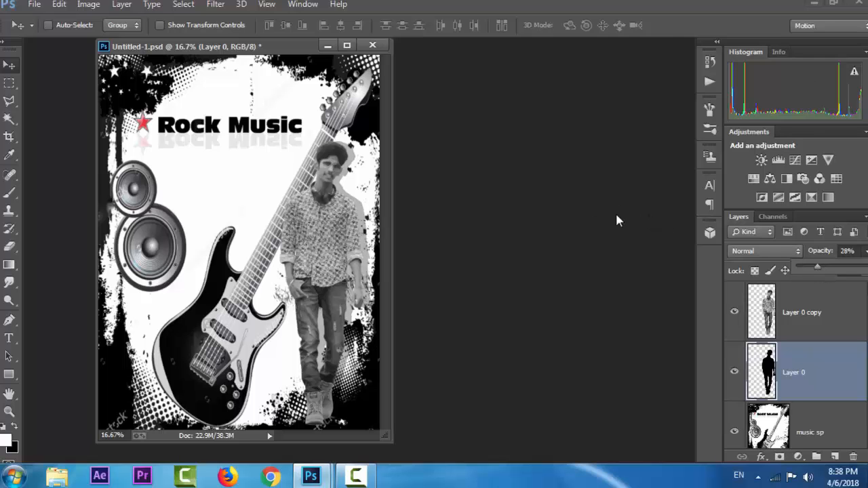
{"action": "left_click", "coordinate": [632, 242]}
Place the orange image Glow Light Effect By PicsArt Edit Tutorial Official (1) from the F: drive's Back Grounds > lights > Special light effect folder
{"action": "key", "text": "ctrl+o"}
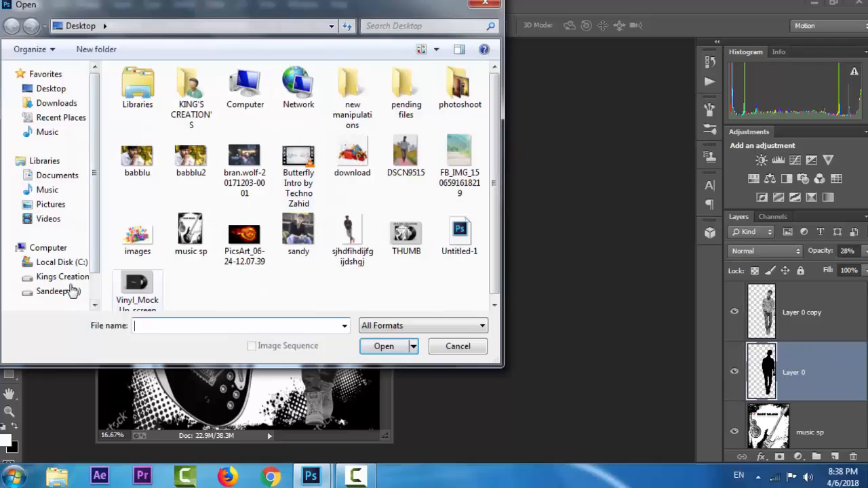
{"action": "left_click", "coordinate": [59, 277]}
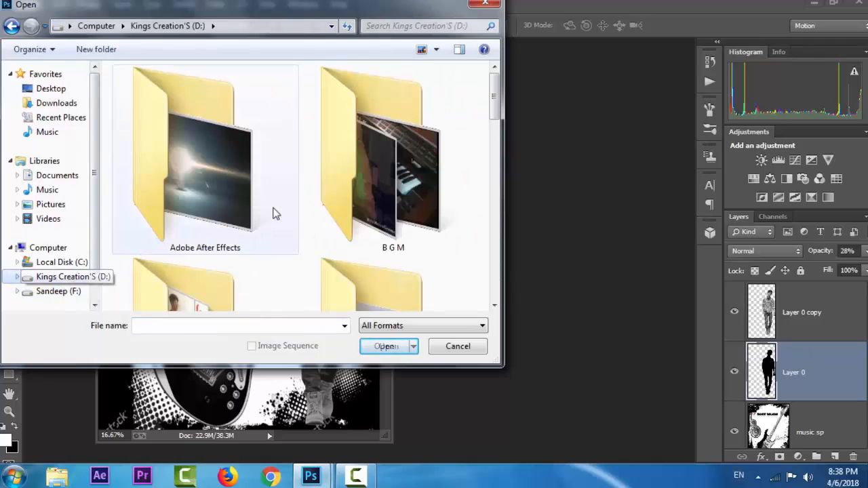
{"action": "left_click", "coordinate": [58, 293]}
{"action": "double_click", "coordinate": [199, 178]}
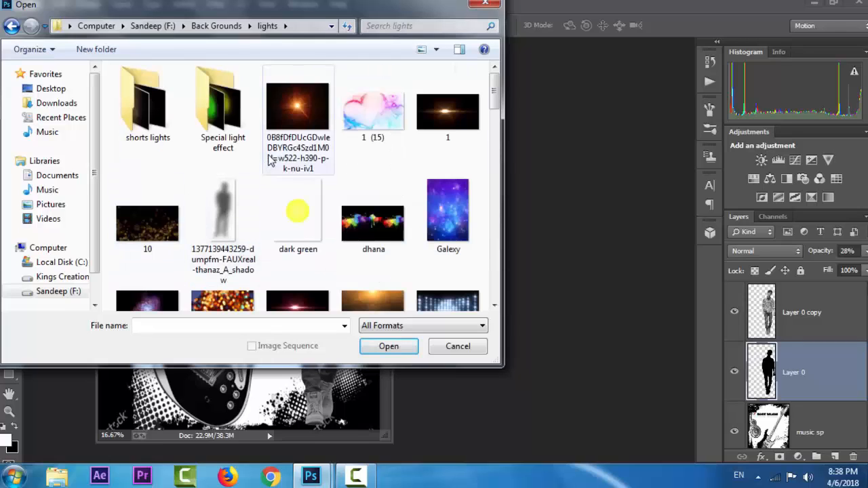
{"action": "double_click", "coordinate": [228, 137]}
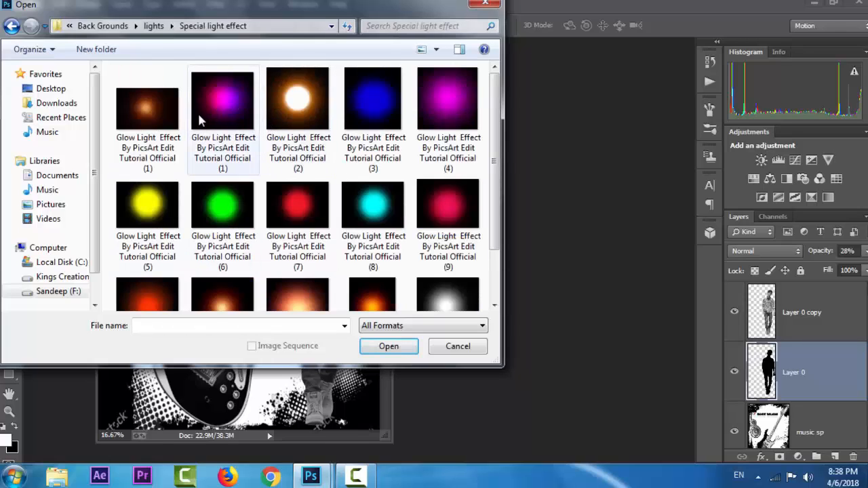
{"action": "left_click", "coordinate": [155, 103]}
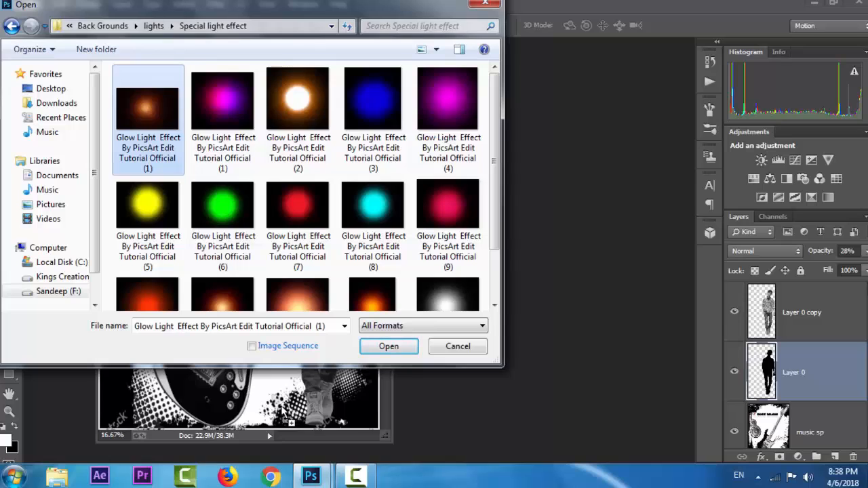
{"action": "left_click", "coordinate": [388, 346]}
Position the glow at the cover's right edge beside the man, blend it with Screen, and scale it to about 32%
{"action": "left_click_drag", "start_coordinate": [261, 278], "coordinate": [385, 321]}
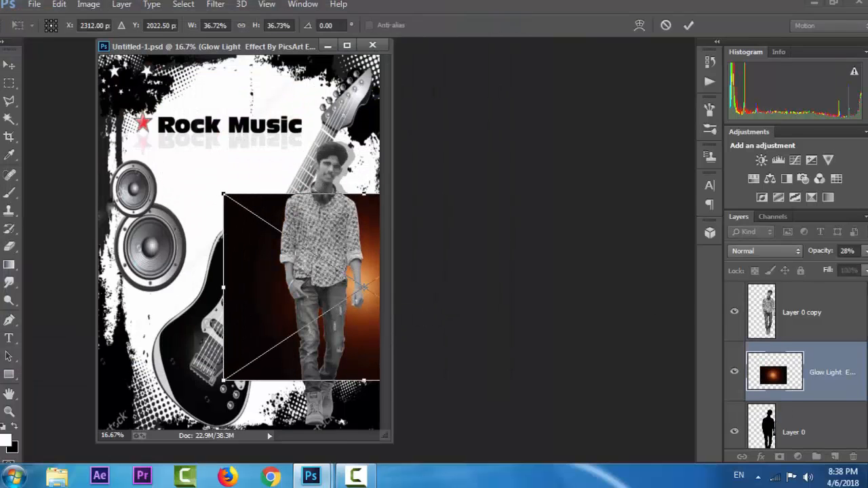
{"action": "left_click", "coordinate": [794, 252]}
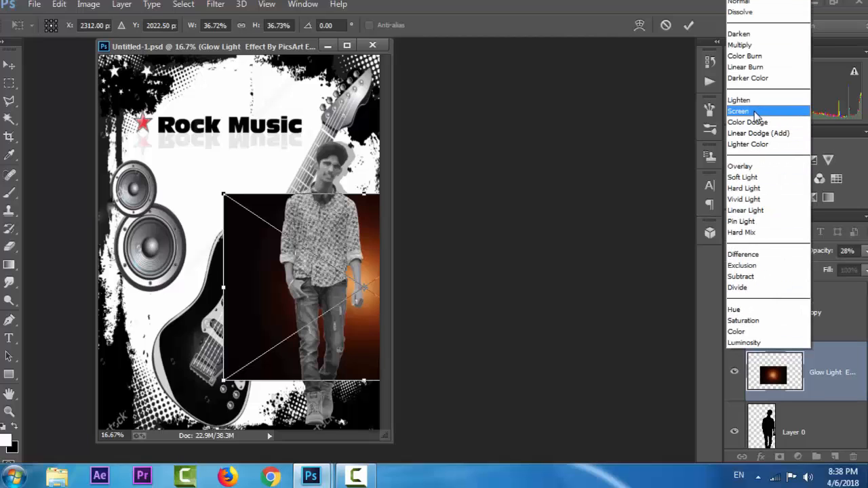
{"action": "left_click", "coordinate": [746, 134]}
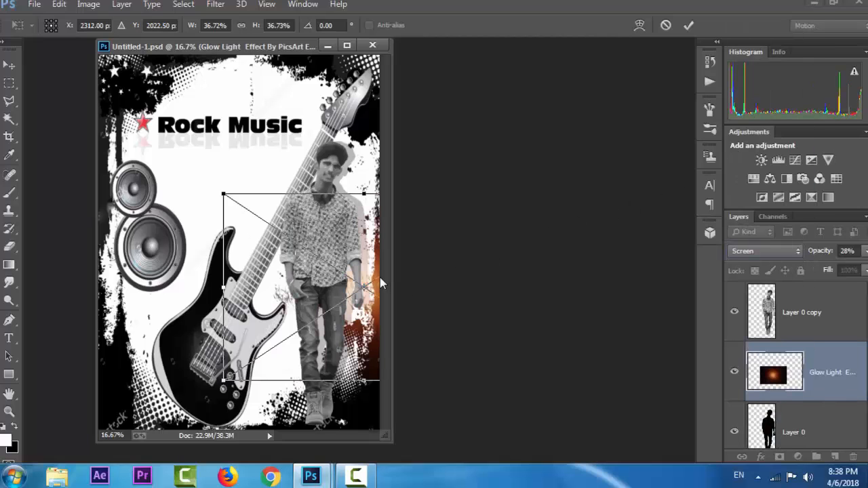
{"action": "mouse_move", "coordinate": [373, 287]}
{"action": "left_mouse_down"}
{"action": "mouse_move", "coordinate": [358, 292]}
{"action": "mouse_move", "coordinate": [368, 298]}
{"action": "left_mouse_up"}
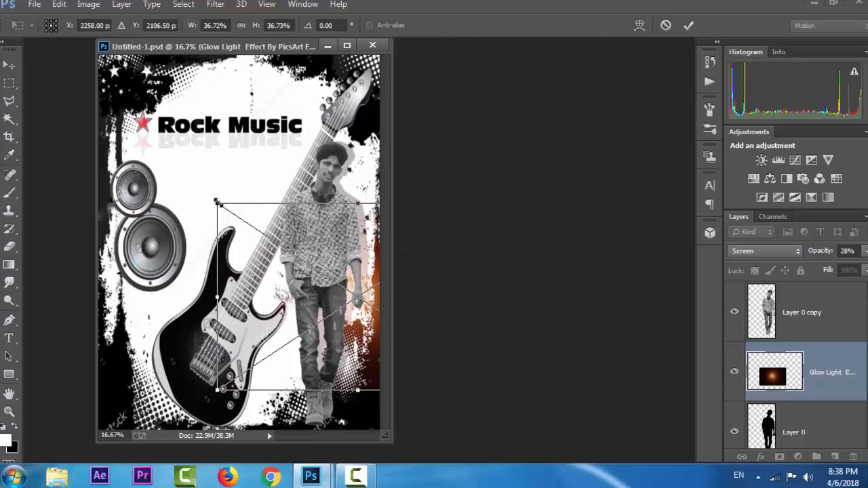
{"action": "left_click_drag", "start_coordinate": [218, 203], "coordinate": [257, 224]}
{"action": "left_click_drag", "start_coordinate": [352, 317], "coordinate": [311, 312]}
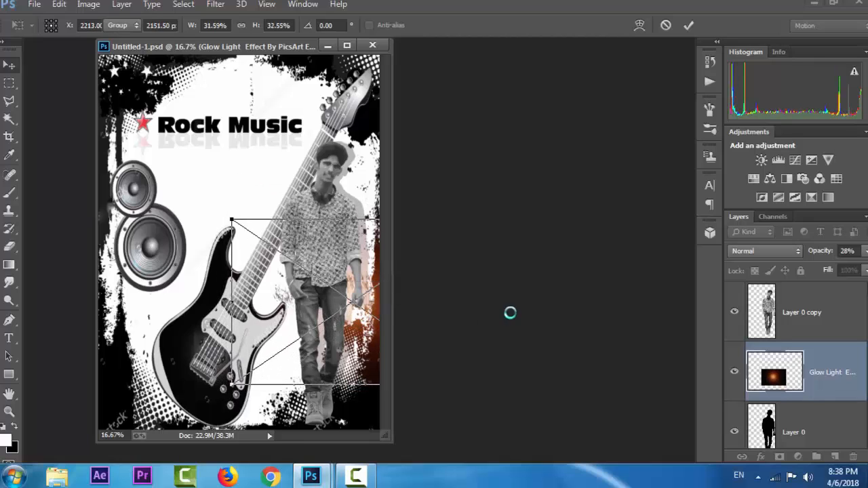
{"action": "key", "text": "Return"}
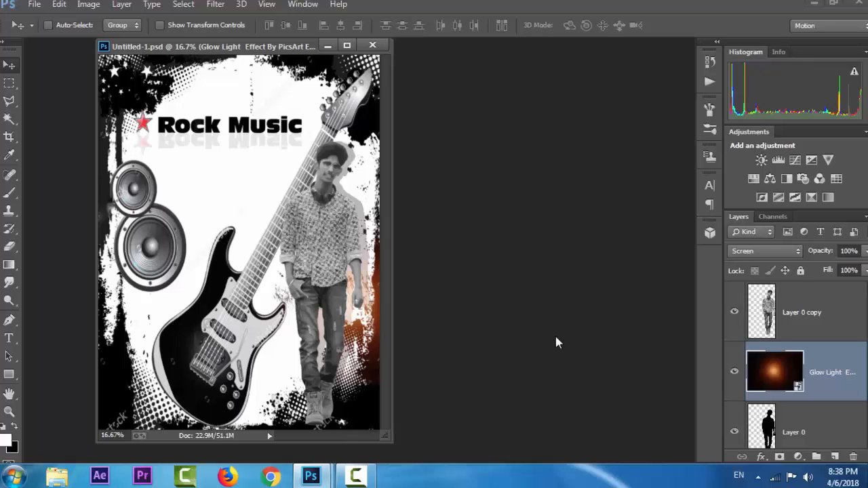
Open the Vinyl_MockUp_screen image from the Desktop and enlarge its document window
{"action": "key", "text": "ctrl+o"}
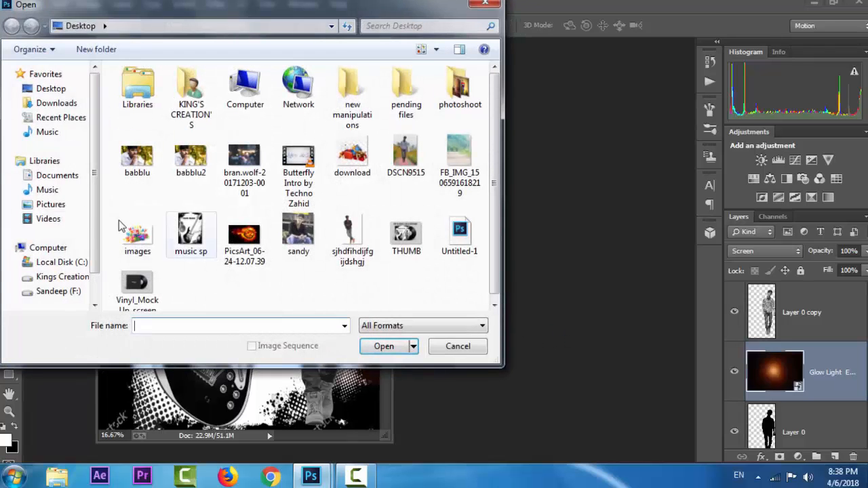
{"action": "left_click", "coordinate": [59, 293]}
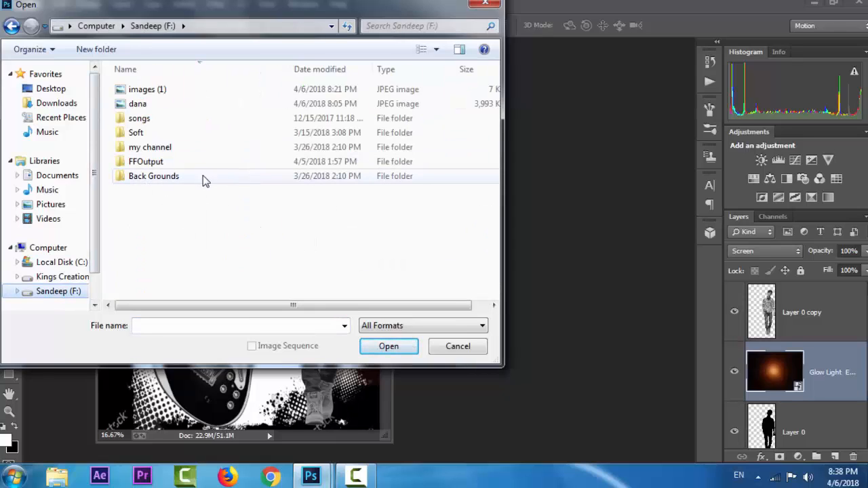
{"action": "left_click", "coordinate": [51, 88]}
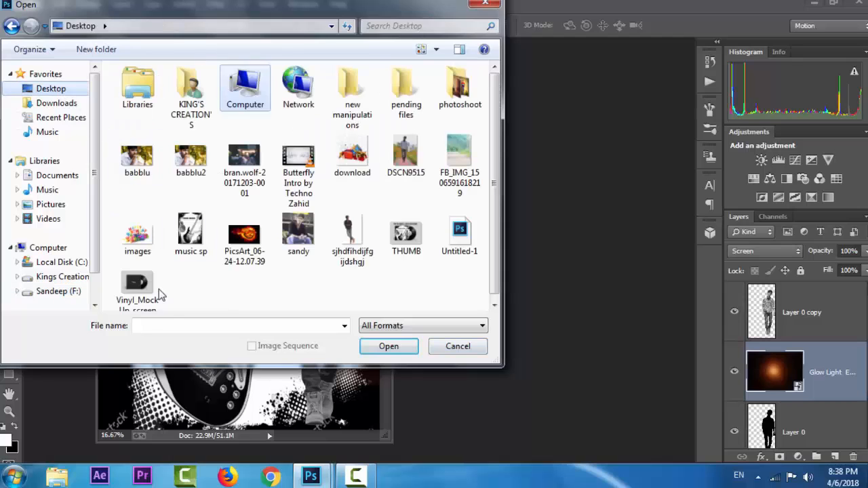
{"action": "double_click", "coordinate": [128, 284]}
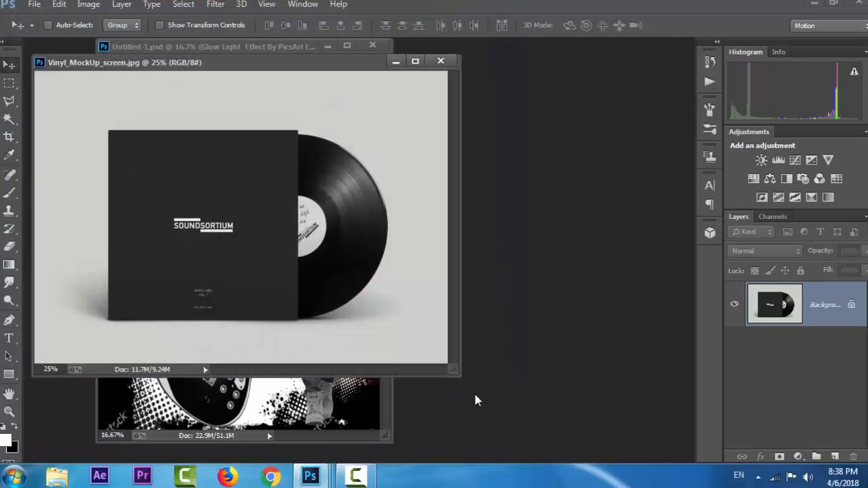
{"action": "left_click_drag", "start_coordinate": [467, 375], "coordinate": [571, 428]}
Select the entire canvas of Untitled-1.psd, copy the active Glow Light layer, and minimize the document
{"action": "left_click", "coordinate": [173, 48]}
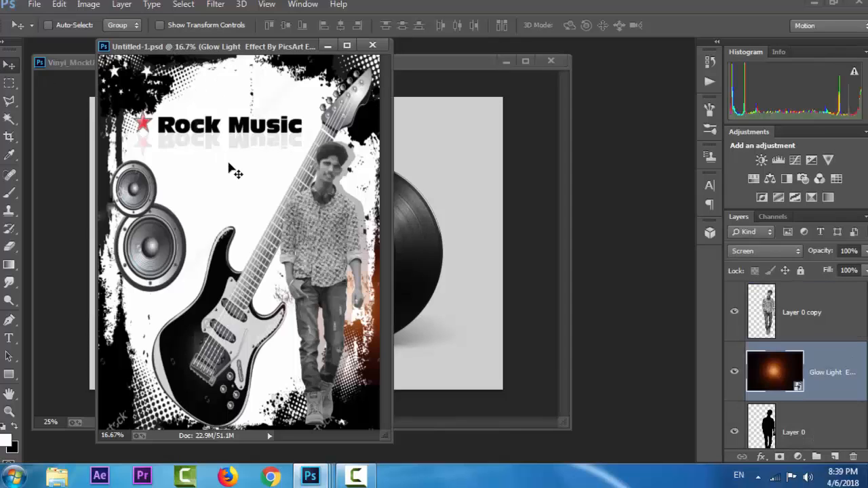
{"action": "key", "text": "ctrl+a"}
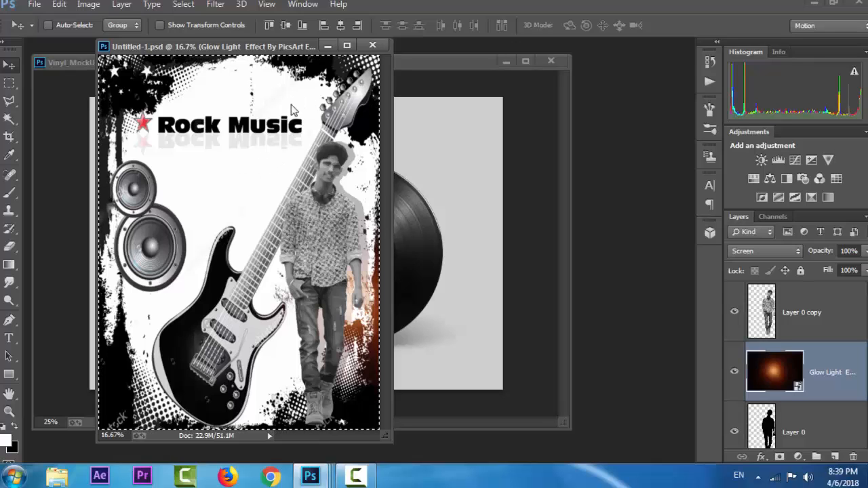
{"action": "left_click", "coordinate": [89, 6]}
{"action": "mouse_move", "coordinate": [61, 7]}
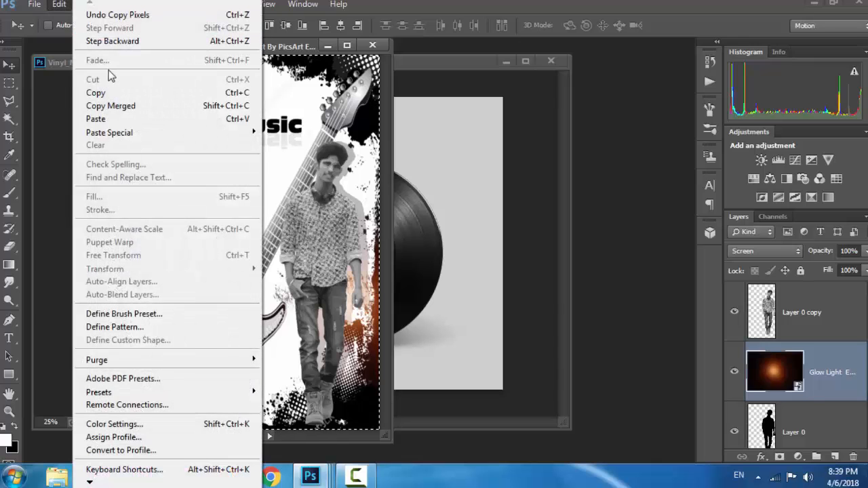
{"action": "left_click", "coordinate": [107, 93]}
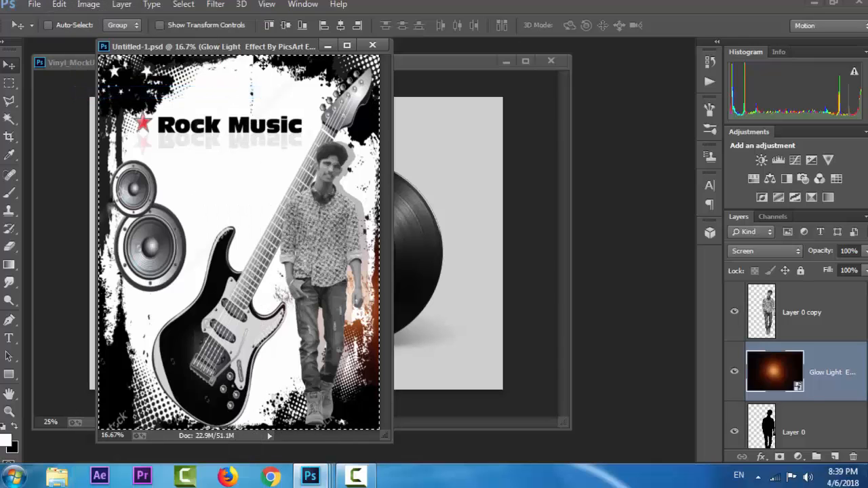
{"action": "left_click", "coordinate": [325, 46]}
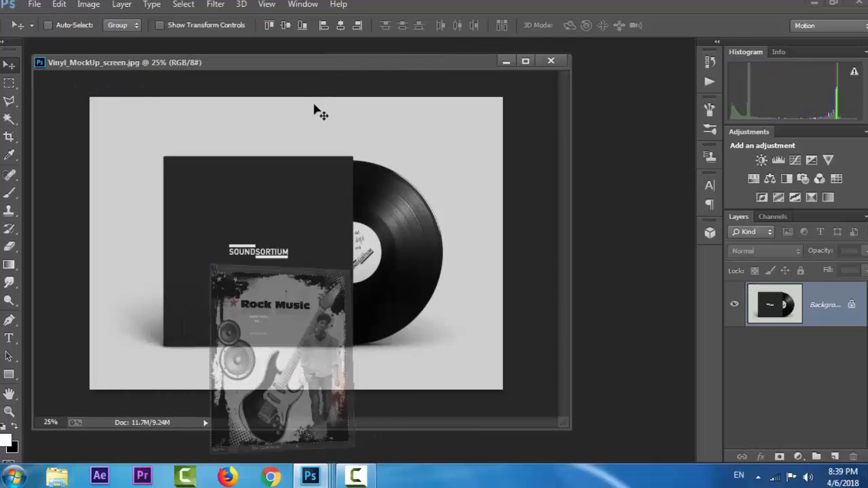
Paste the copied artwork into the vinyl mockup and move it slightly down and left over the record sleeve
{"action": "left_click", "coordinate": [59, 5]}
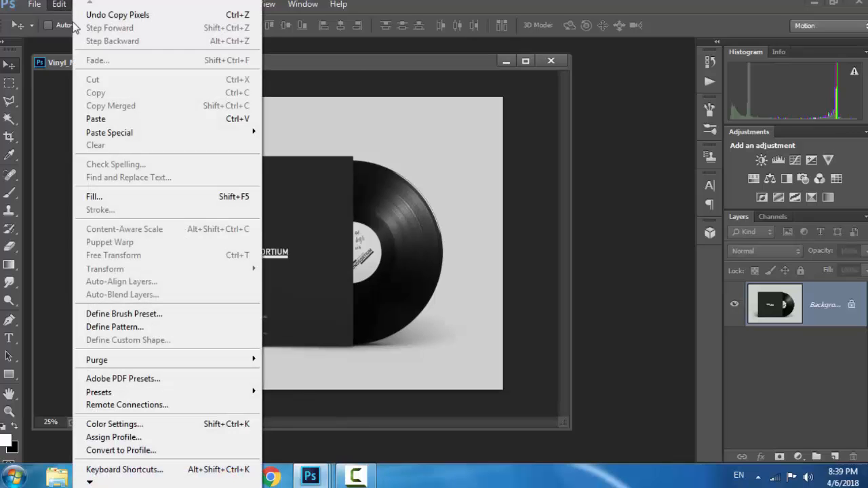
{"action": "left_click", "coordinate": [357, 70]}
{"action": "left_click", "coordinate": [63, 4]}
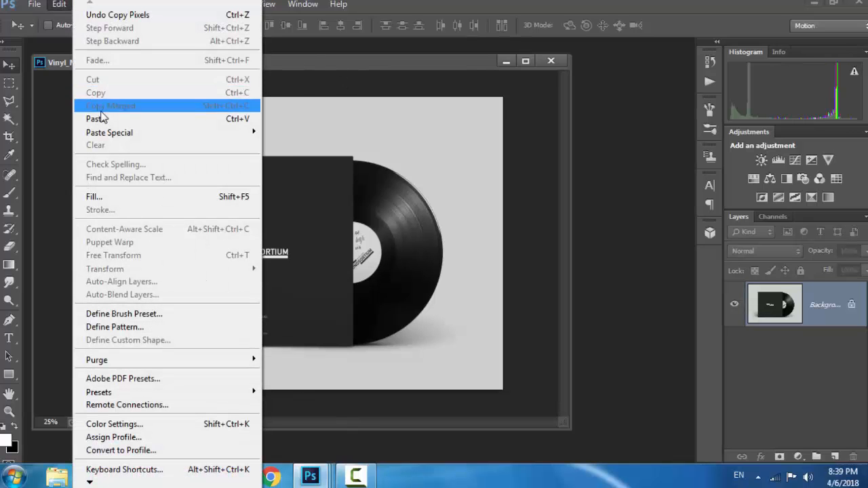
{"action": "left_click", "coordinate": [95, 115]}
{"action": "left_click_drag", "start_coordinate": [255, 169], "coordinate": [244, 181]}
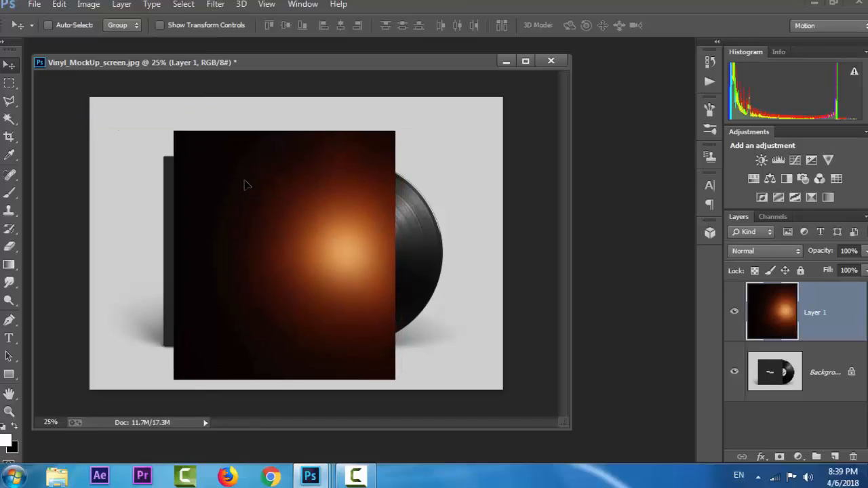
Undo the glow artwork's paste in the vinyl mockup, and restore the Untitled-1.psd window beside the mockup document
{"action": "key", "text": "ctrl+alt+z"}
{"action": "key", "text": "ctrl+alt+z"}
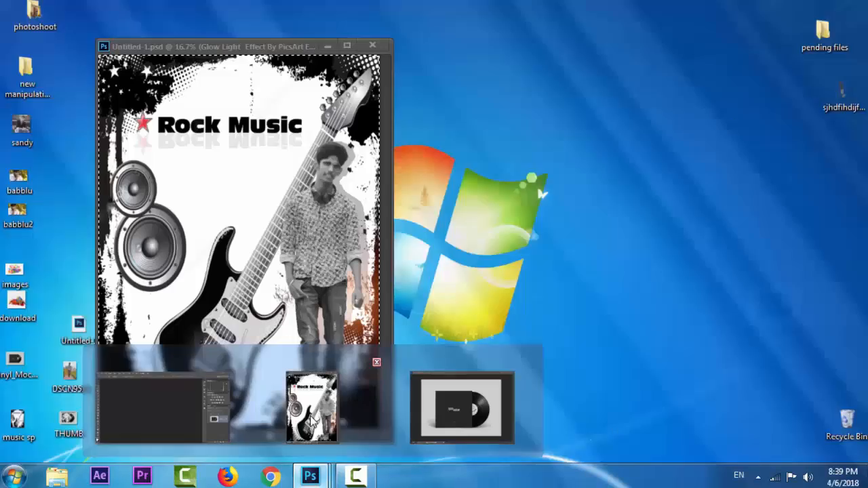
{"action": "left_click", "coordinate": [312, 393]}
{"action": "left_click_drag", "start_coordinate": [274, 46], "coordinate": [492, 58]}
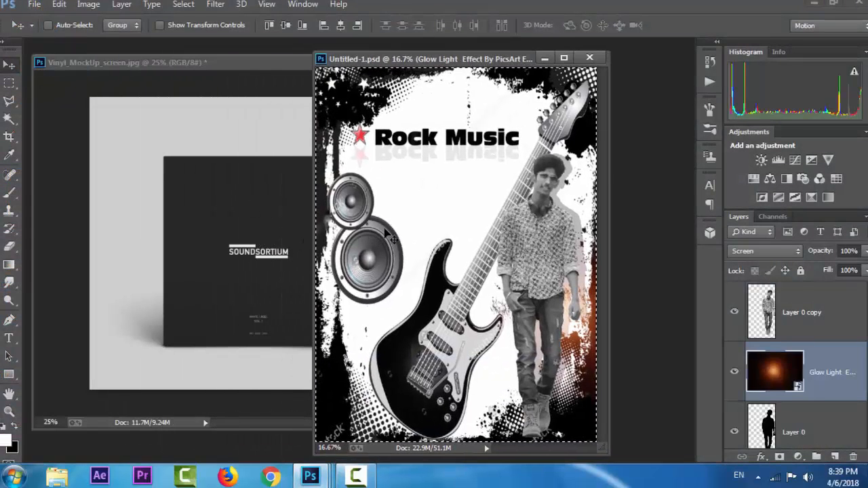
Merge all visible layers of Untitled-1.psd and bring the merged Rock Music cover into the vinyl mockup document
{"action": "left_click_drag", "start_coordinate": [356, 238], "coordinate": [396, 235]}
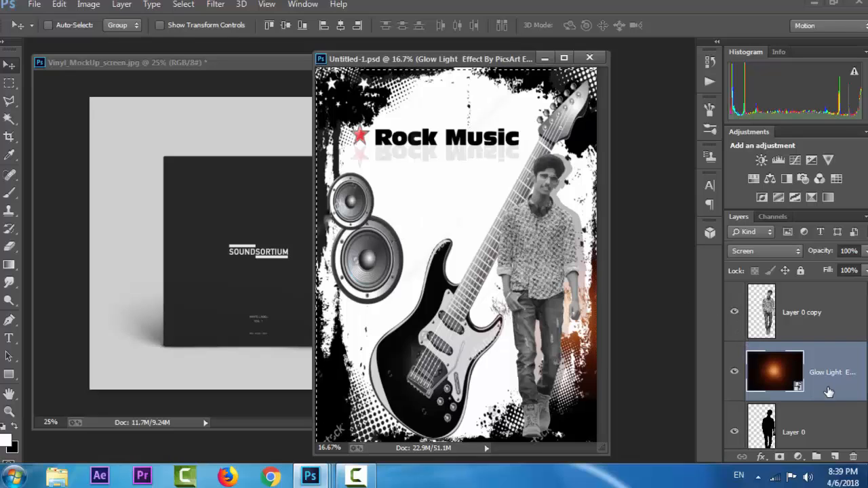
{"action": "key", "text": "ctrl+shift+e"}
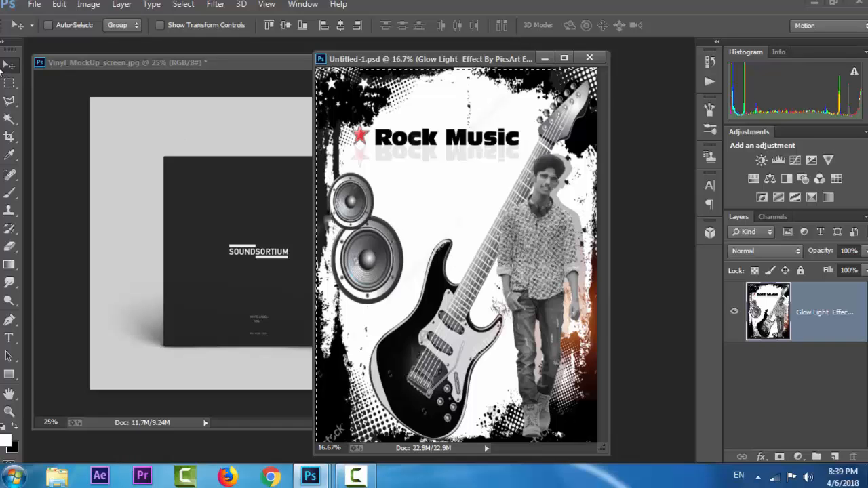
{"action": "left_click_drag", "start_coordinate": [400, 216], "coordinate": [307, 258]}
Scale the cover artwork proportionally to about 37.5% and align its lower-left corner with the record sleeve's
{"action": "key", "text": "ctrl+t"}
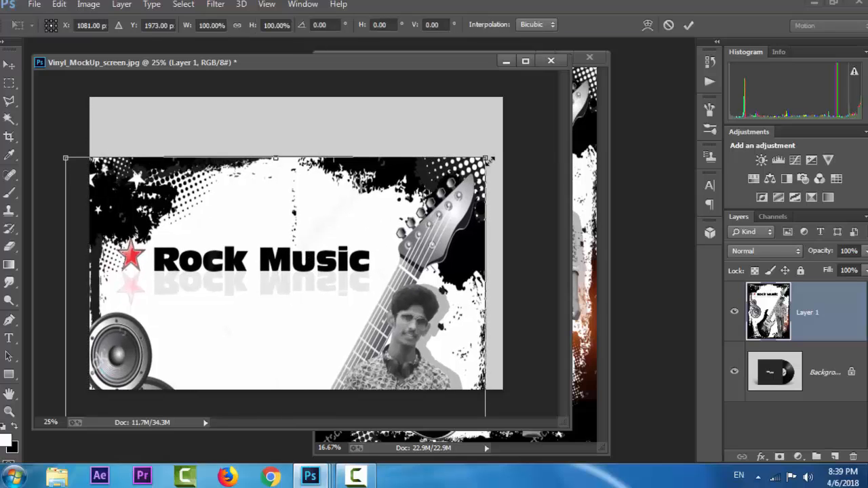
{"action": "left_click_drag", "start_coordinate": [485, 159], "coordinate": [411, 255]}
{"action": "left_click_drag", "start_coordinate": [346, 296], "coordinate": [318, 190]}
{"action": "left_click_drag", "start_coordinate": [384, 148], "coordinate": [345, 201]}
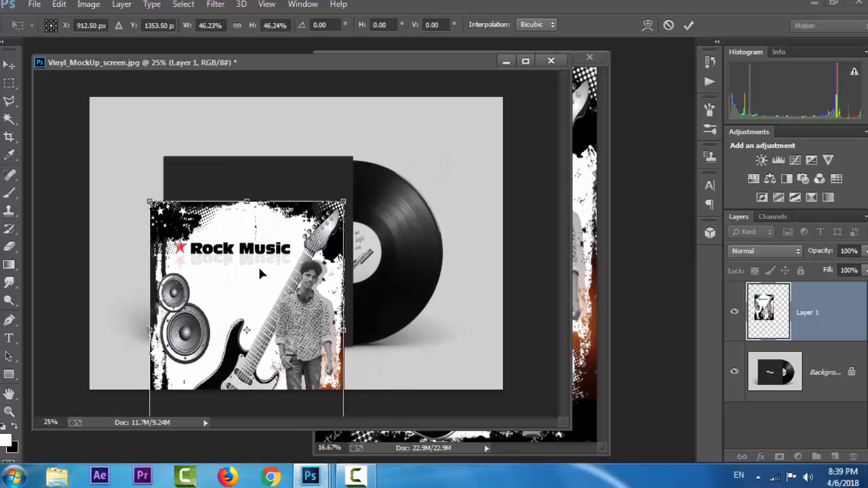
{"action": "left_click_drag", "start_coordinate": [260, 270], "coordinate": [270, 227]}
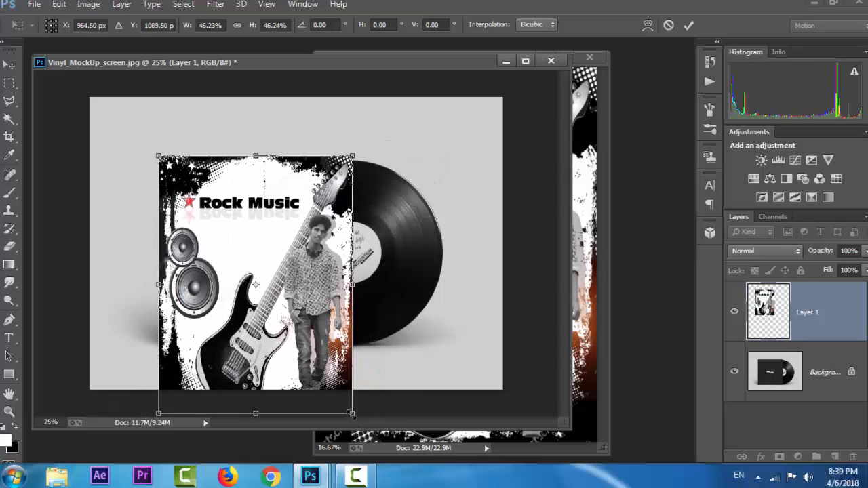
{"action": "left_click_drag", "start_coordinate": [351, 413], "coordinate": [333, 383]}
{"action": "left_click_drag", "start_coordinate": [281, 355], "coordinate": [280, 323]}
{"action": "left_click_drag", "start_coordinate": [331, 354], "coordinate": [337, 360]}
{"action": "left_click_drag", "start_coordinate": [264, 308], "coordinate": [251, 294]}
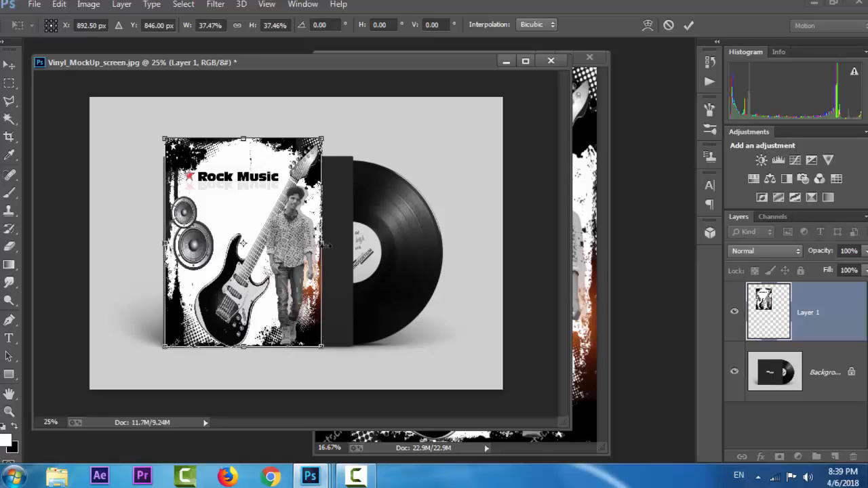
Stretch the cover artwork to the sleeve's width, at 45% width and about 36.3% height, and apply the transform
{"action": "left_click_drag", "start_coordinate": [325, 245], "coordinate": [355, 245]}
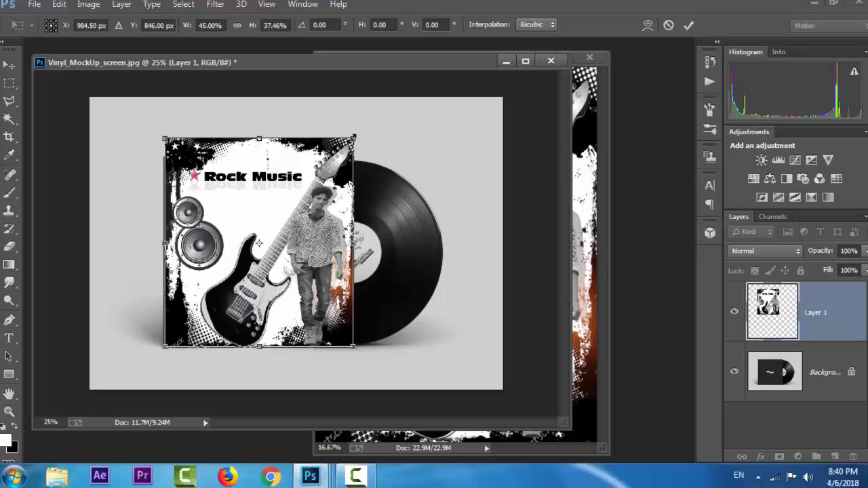
{"action": "mouse_move", "coordinate": [354, 138]}
{"action": "left_mouse_down"}
{"action": "mouse_move", "coordinate": [339, 155]}
{"action": "mouse_move", "coordinate": [345, 150]}
{"action": "left_mouse_up"}
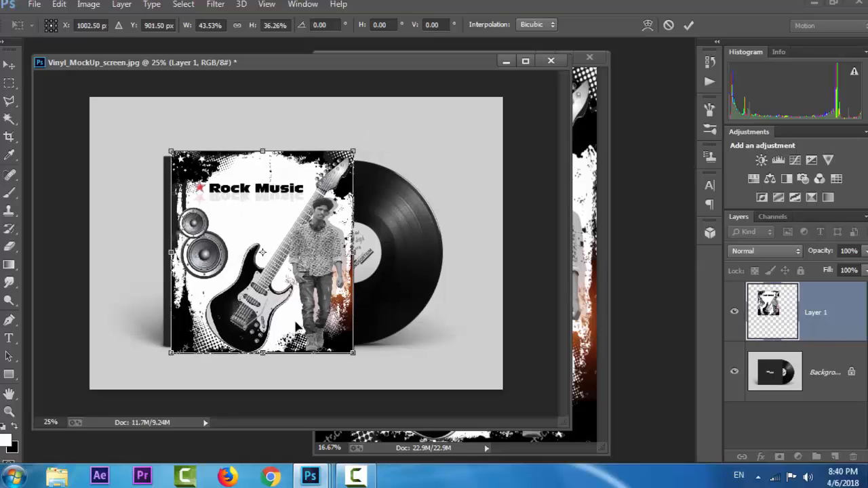
{"action": "left_click_drag", "start_coordinate": [296, 327], "coordinate": [290, 325]}
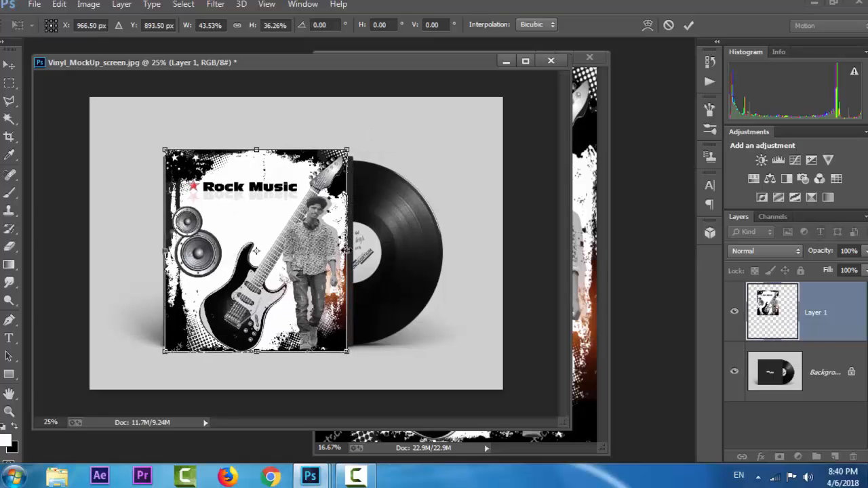
{"action": "left_click_drag", "start_coordinate": [347, 250], "coordinate": [354, 250]}
{"action": "key", "text": "Return"}
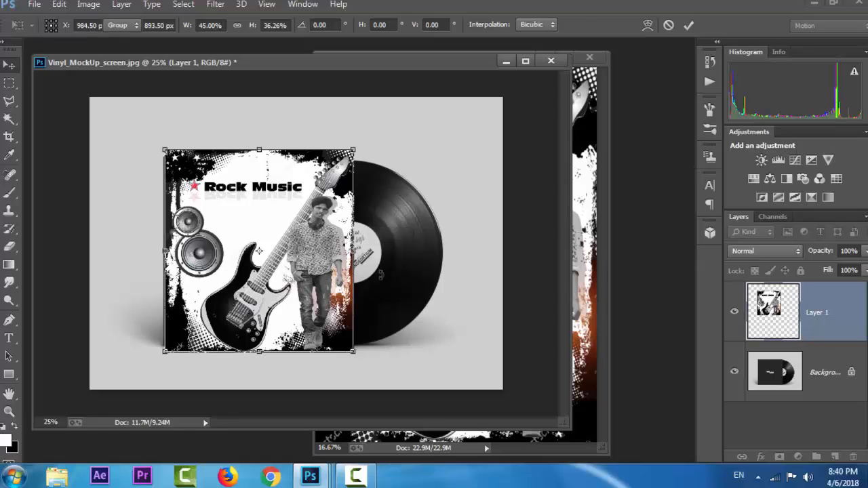
Shift the cover artwork slightly so its left and right edges line up with the record sleeve
{"action": "key", "text": "Right"}
{"action": "key", "text": "Right"}
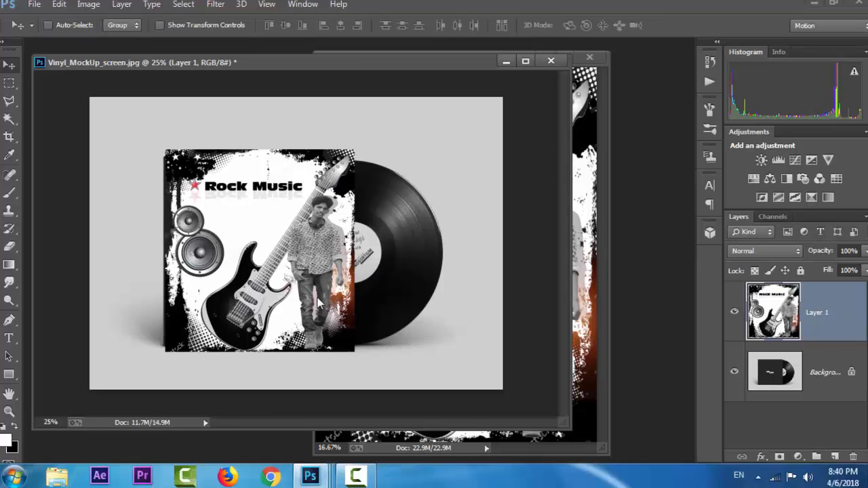
{"action": "left_click_drag", "start_coordinate": [316, 298], "coordinate": [311, 313]}
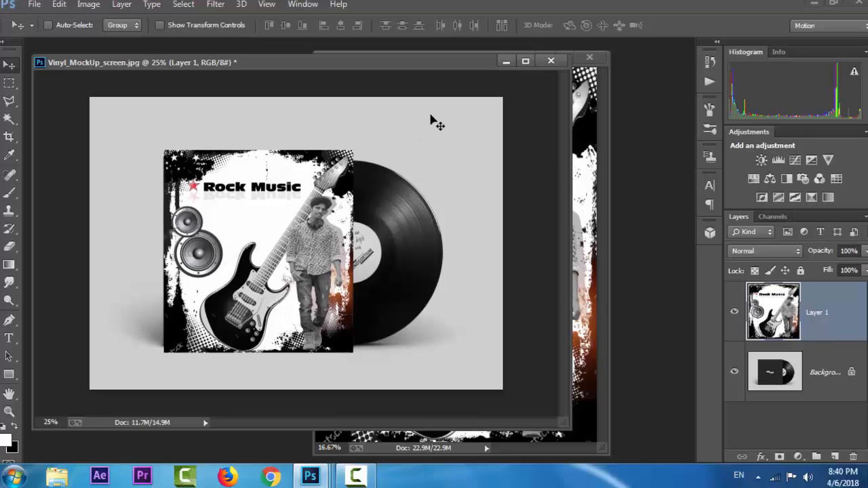
Close Untitled-1.psd without saving, and convert the mockup's locked Background into a regular layer with the default name
{"action": "left_click", "coordinate": [588, 58]}
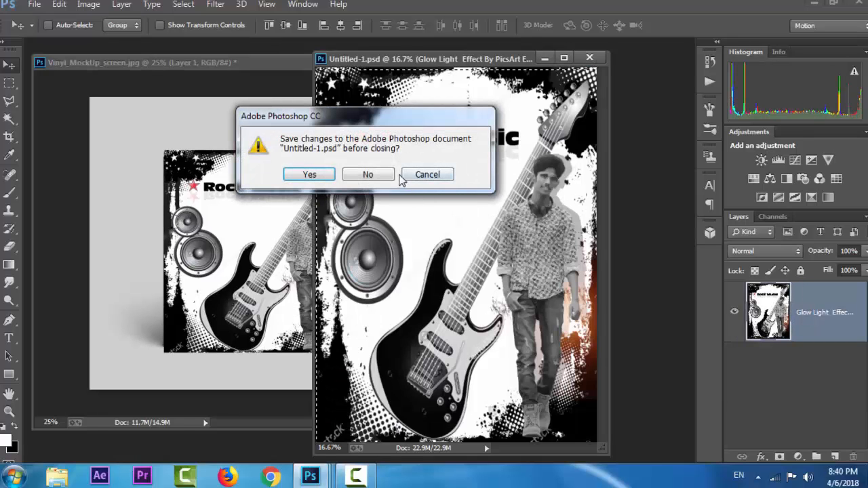
{"action": "left_click", "coordinate": [370, 174]}
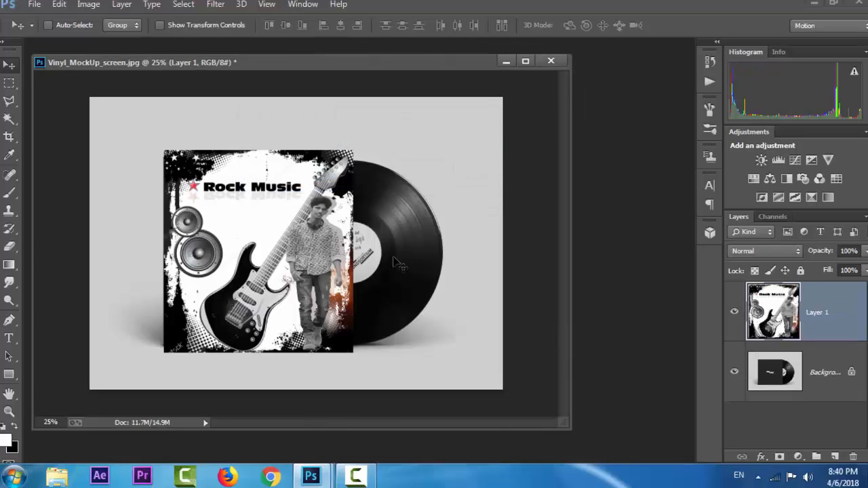
{"action": "double_click", "coordinate": [817, 384]}
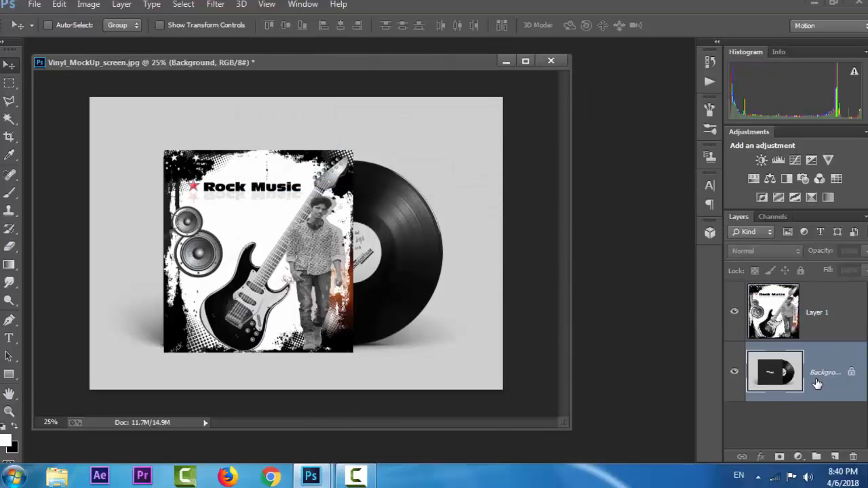
{"action": "key", "text": "Return"}
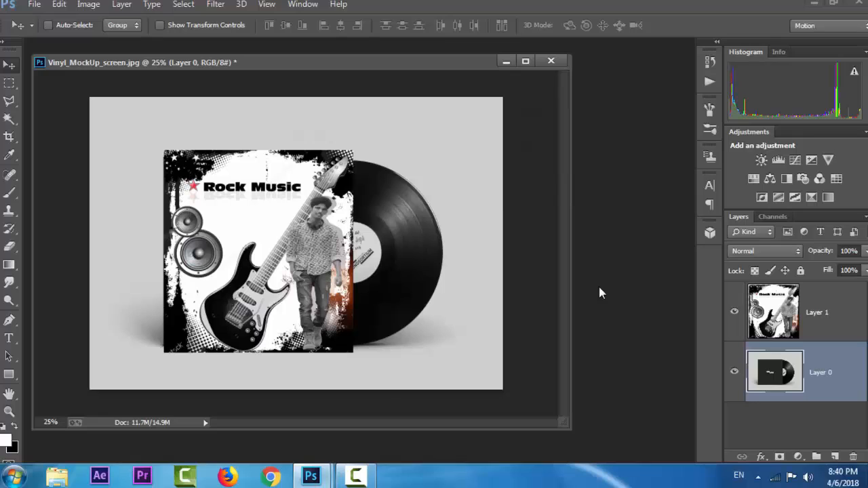